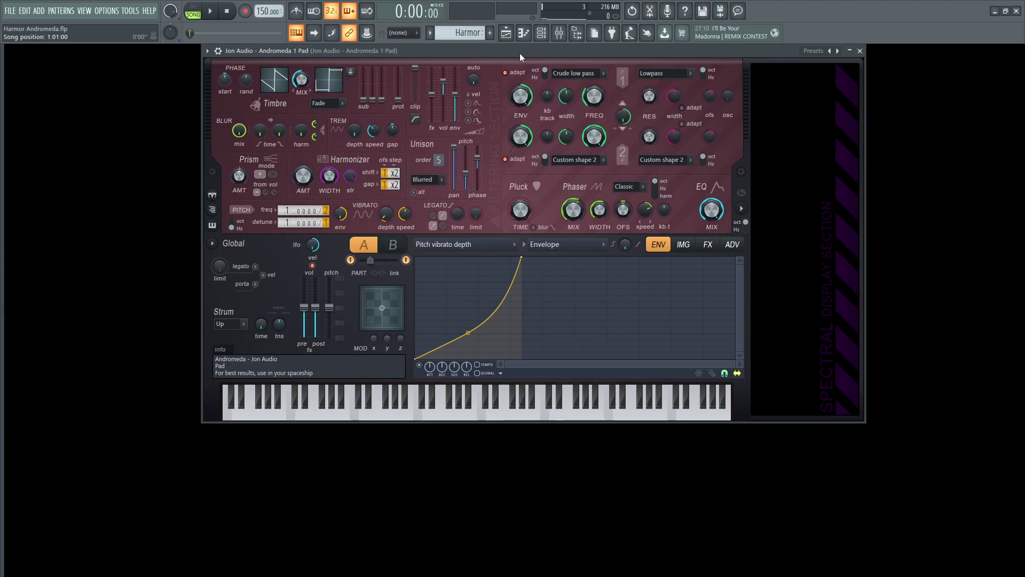
Step: Audition the pad preset a few times and briefly flip between parts A and B
key(space)
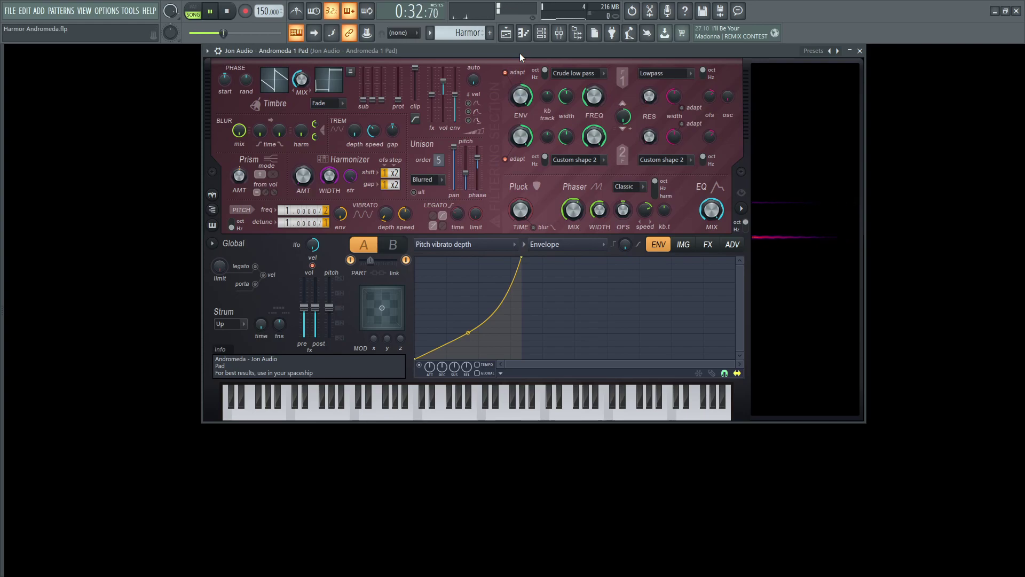
key(space)
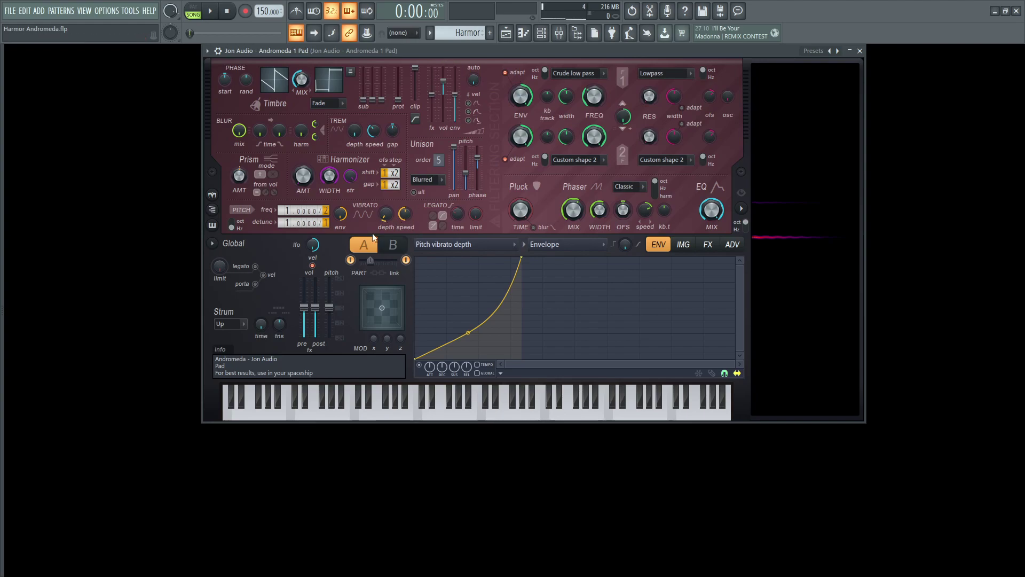
click(392, 244)
click(364, 245)
click(406, 260)
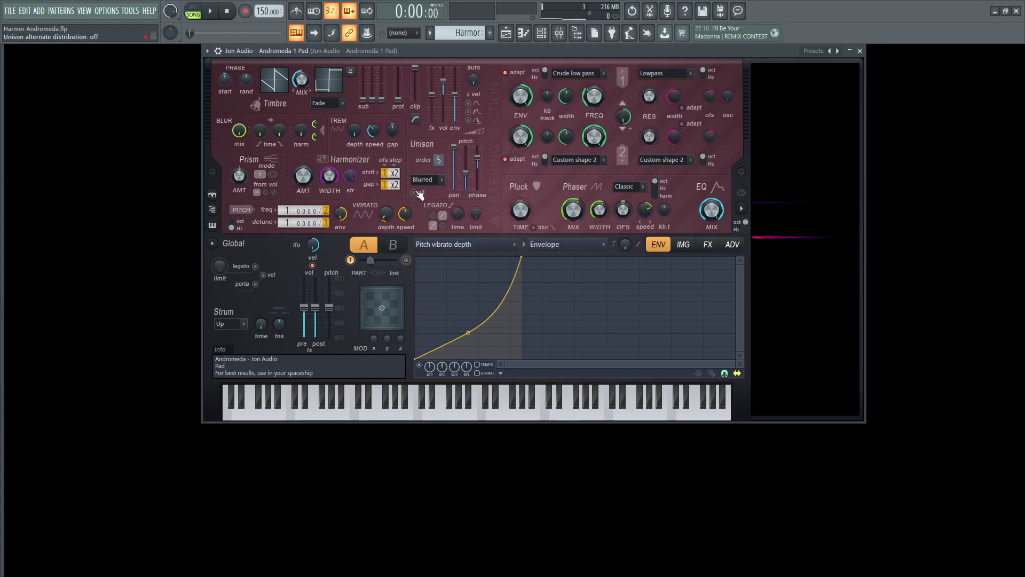
key(space)
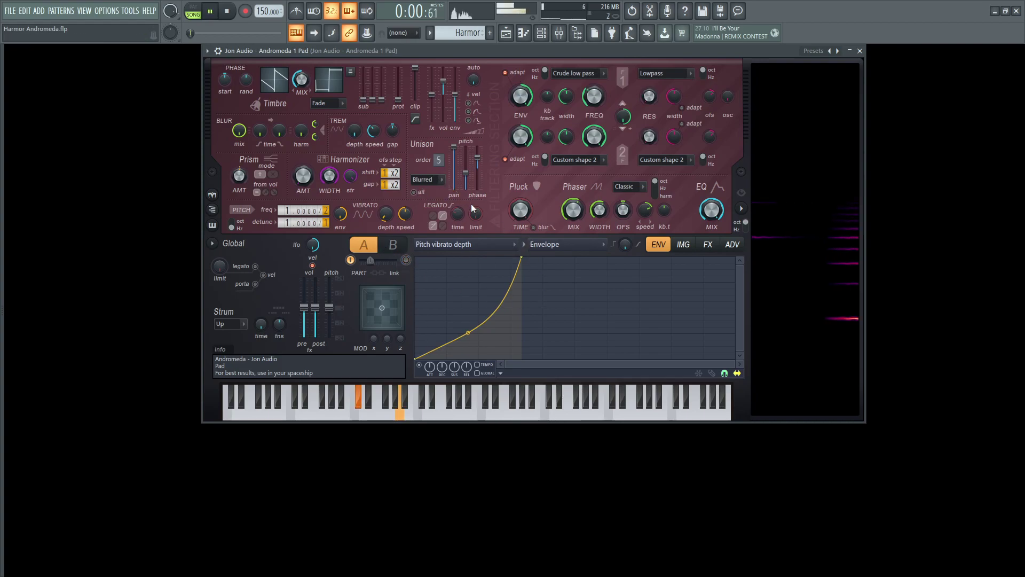
key(space)
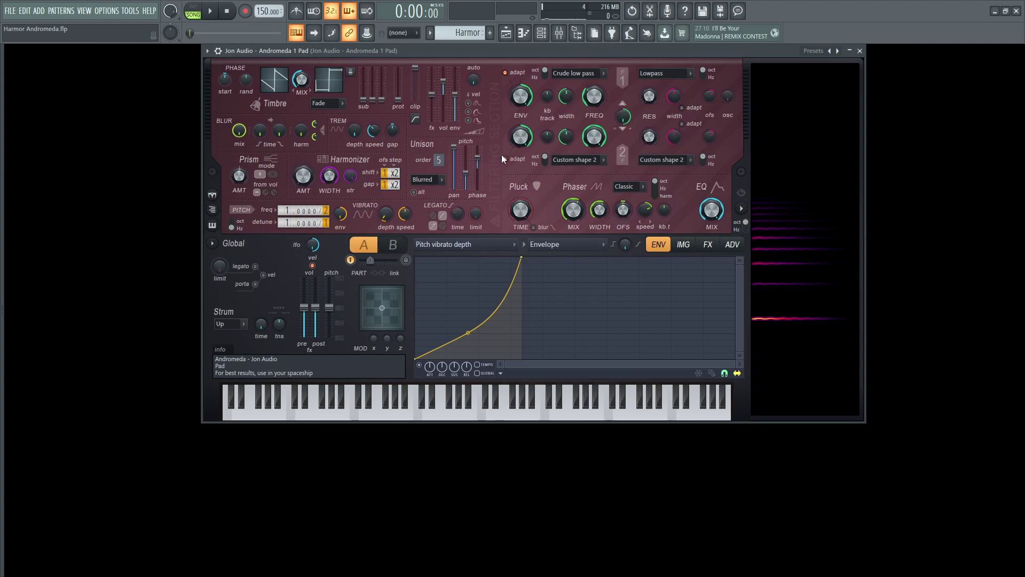
key(space)
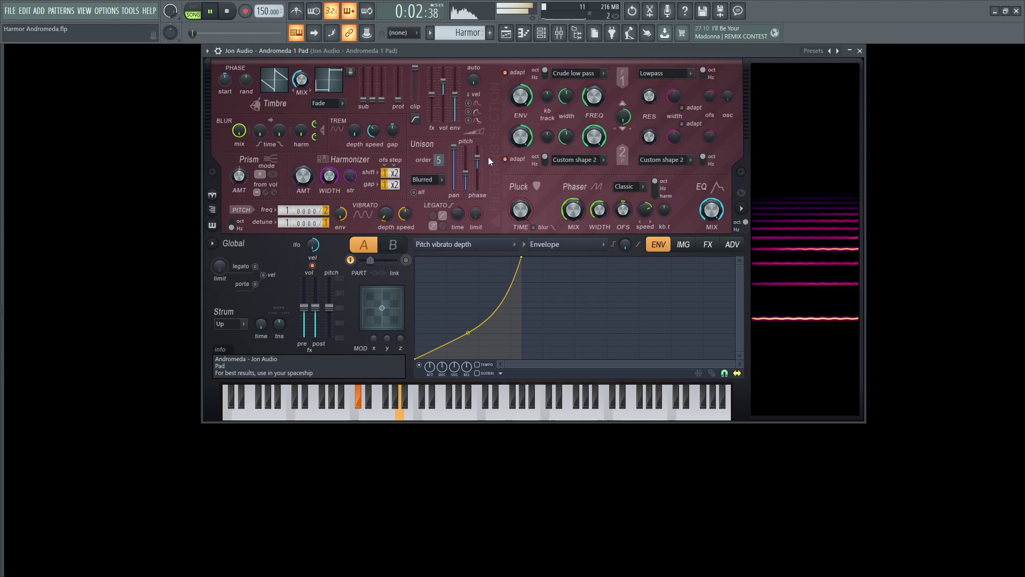
key(space)
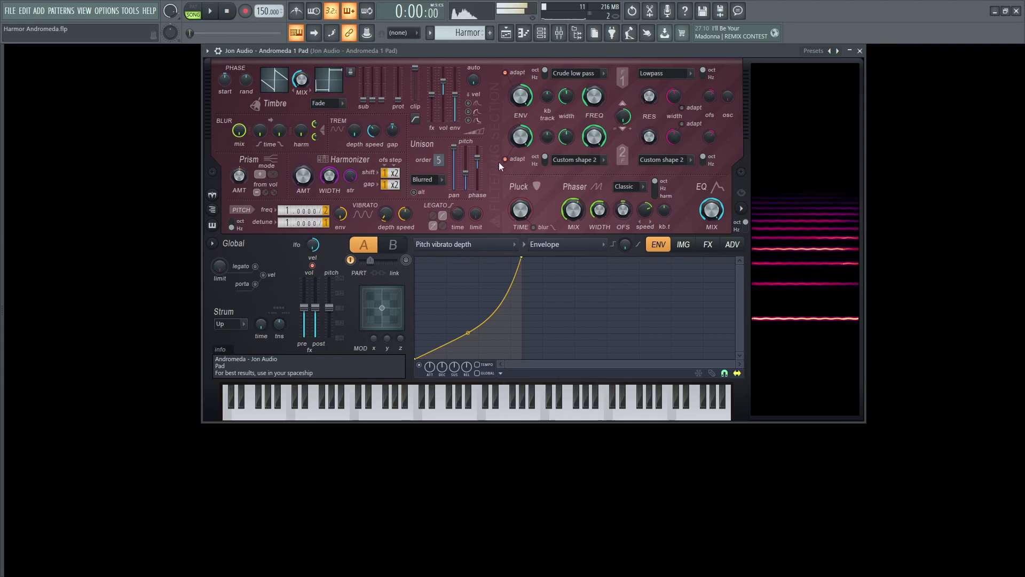
Step: Show the Pitch vibrato depth articulator envelope, audition it, and open the target list
right_click(388, 217)
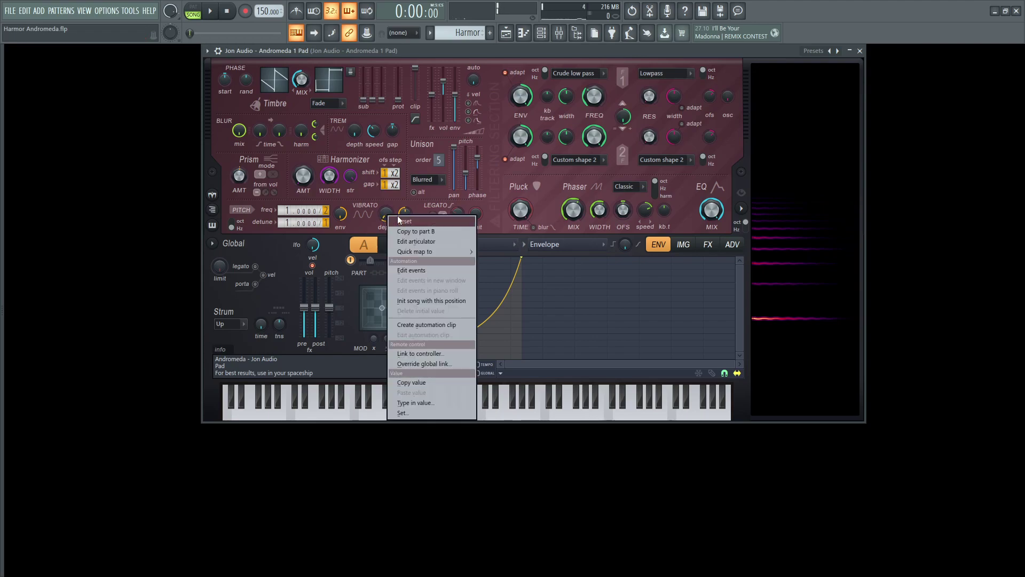
click(422, 241)
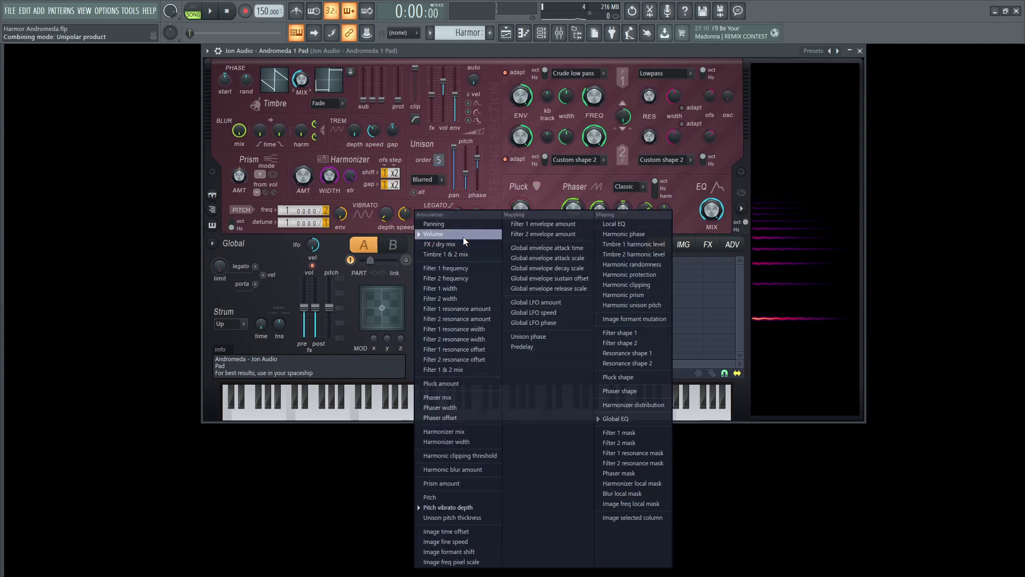
click(459, 235)
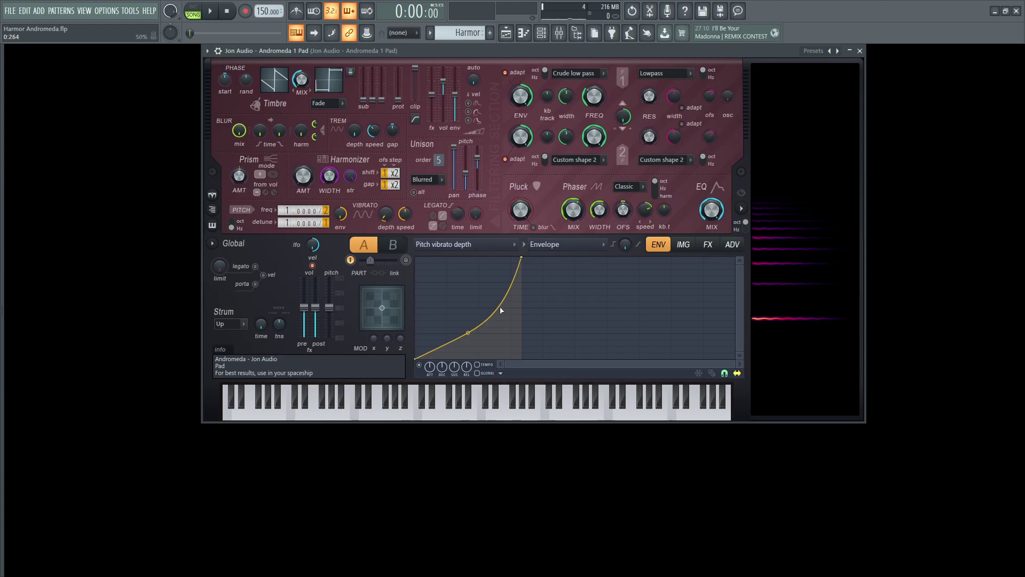
key(space)
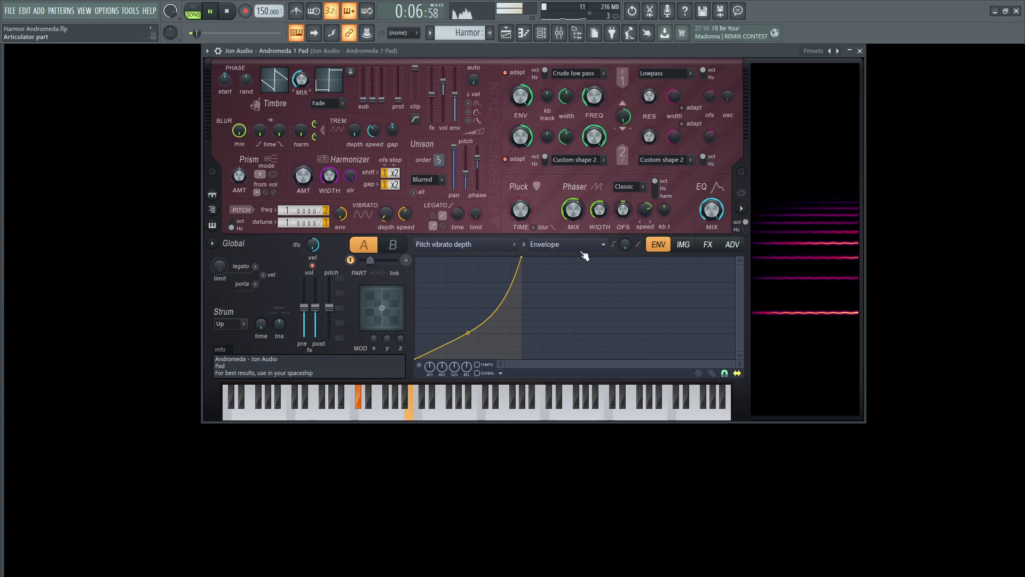
key(space)
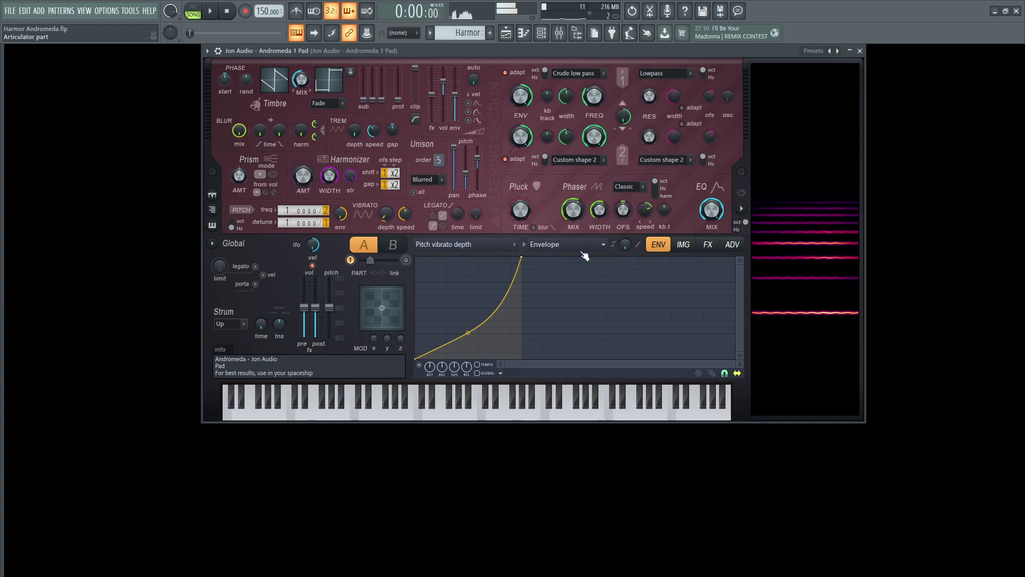
click(457, 246)
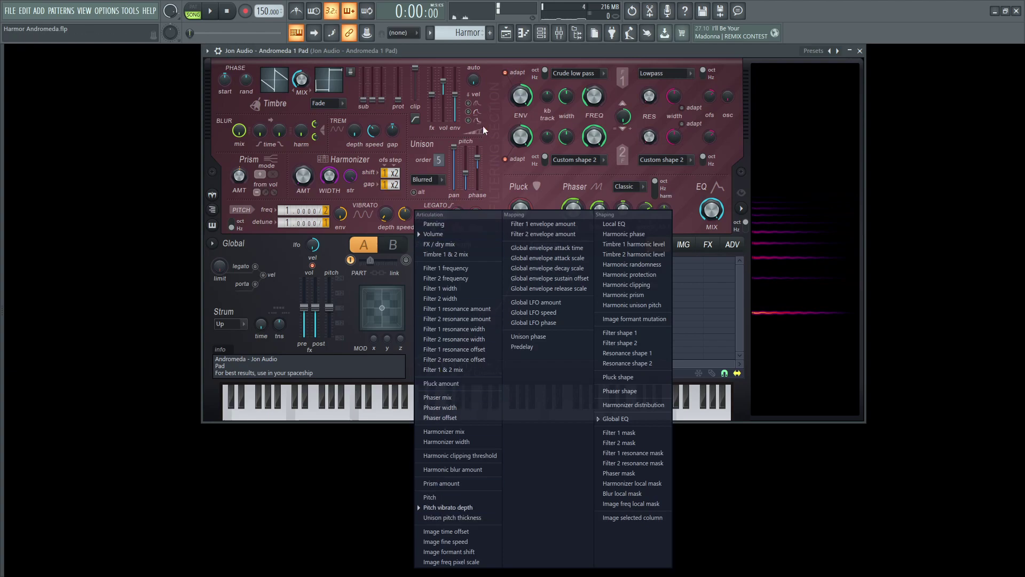
click(433, 234)
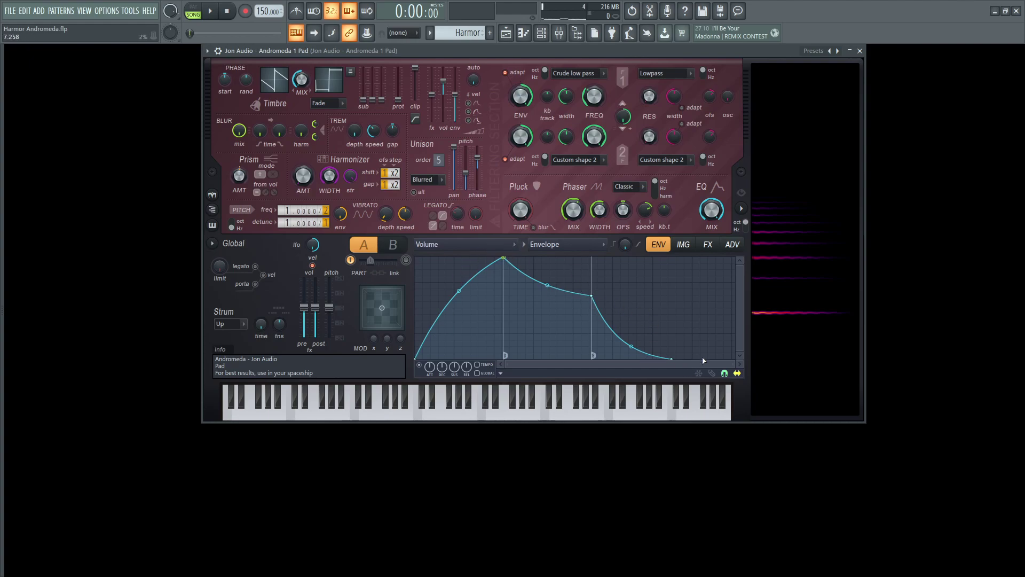
click(476, 245)
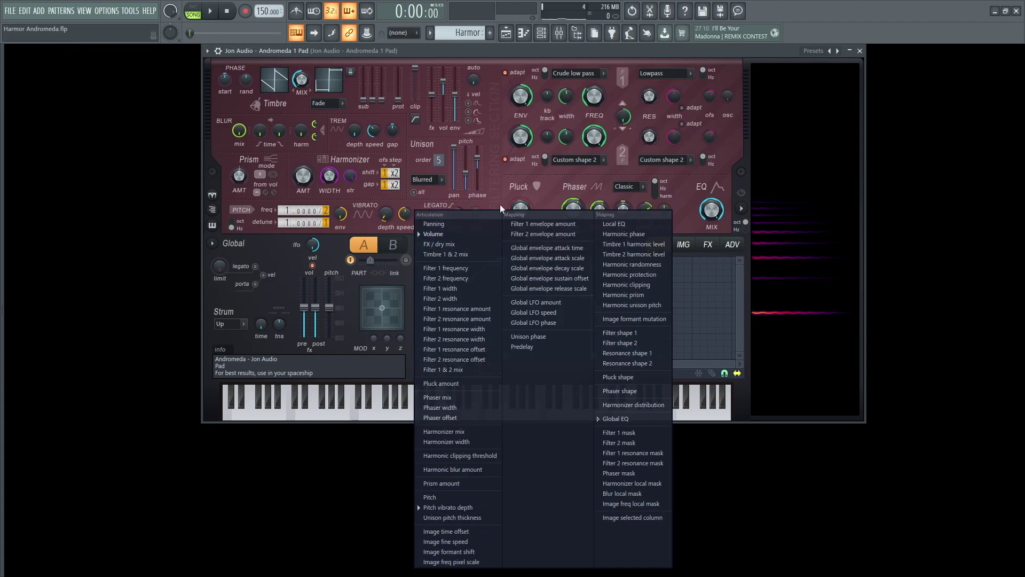
click(460, 508)
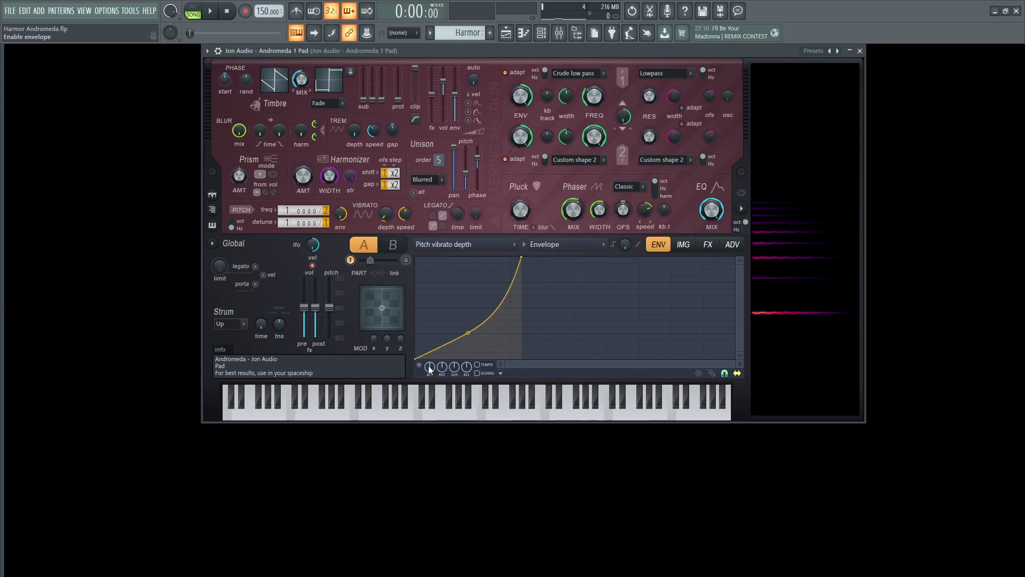
click(469, 245)
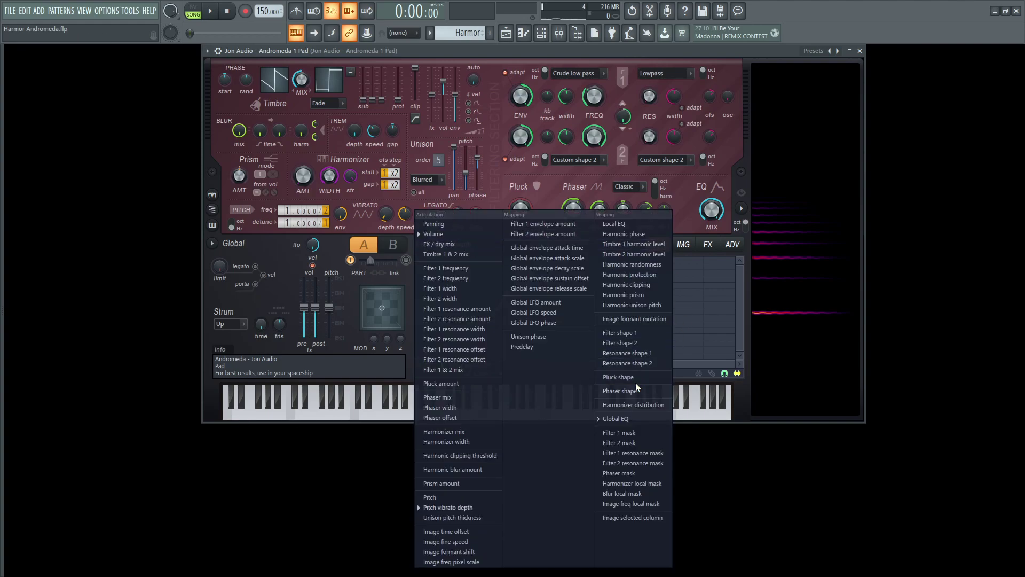
Step: Switch the envelope editor's target to Global EQ and audition the pad
click(627, 419)
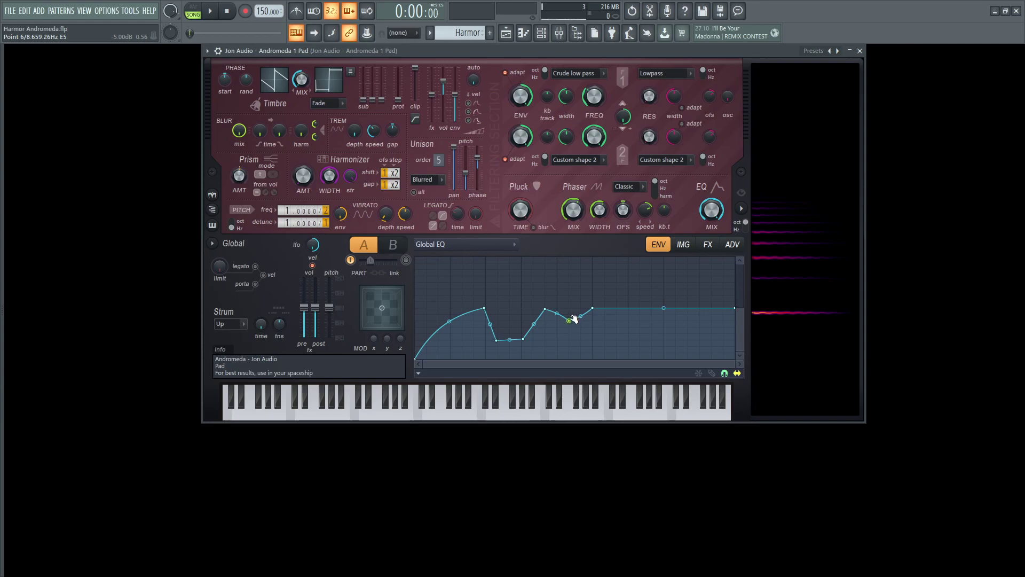
key(space)
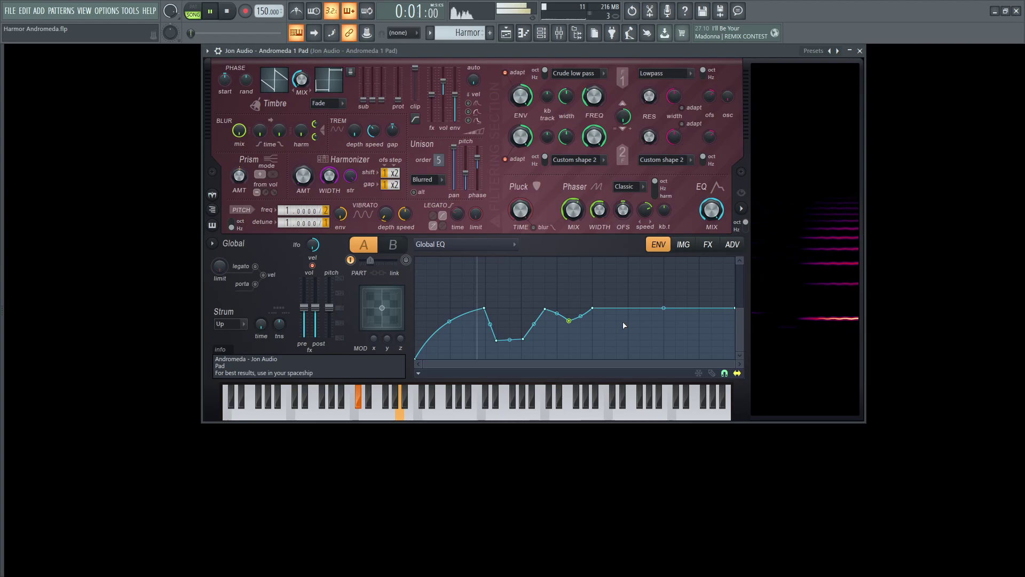
key(space)
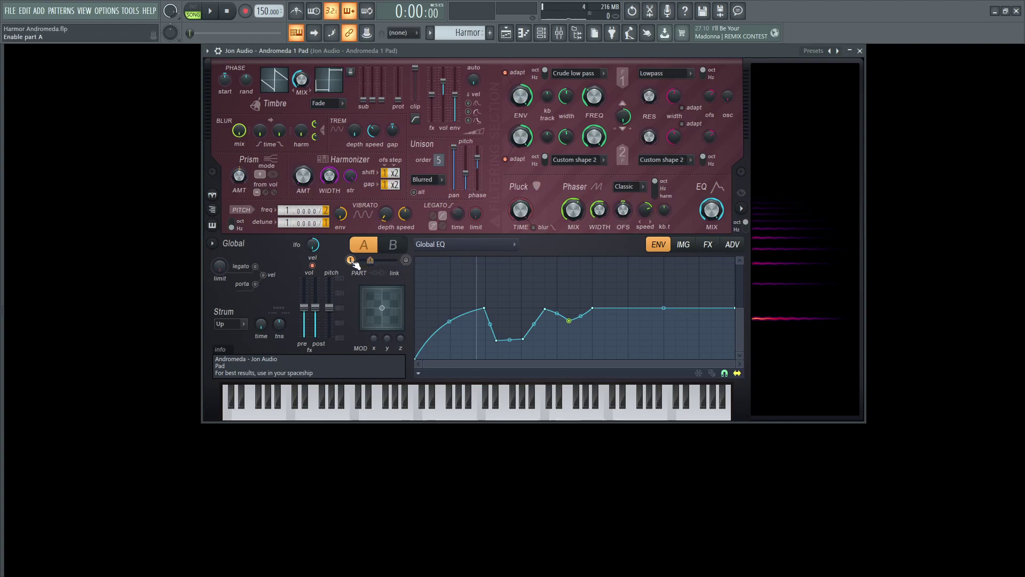
Step: Flip repeatedly between parts A and B to compare their settings
click(396, 247)
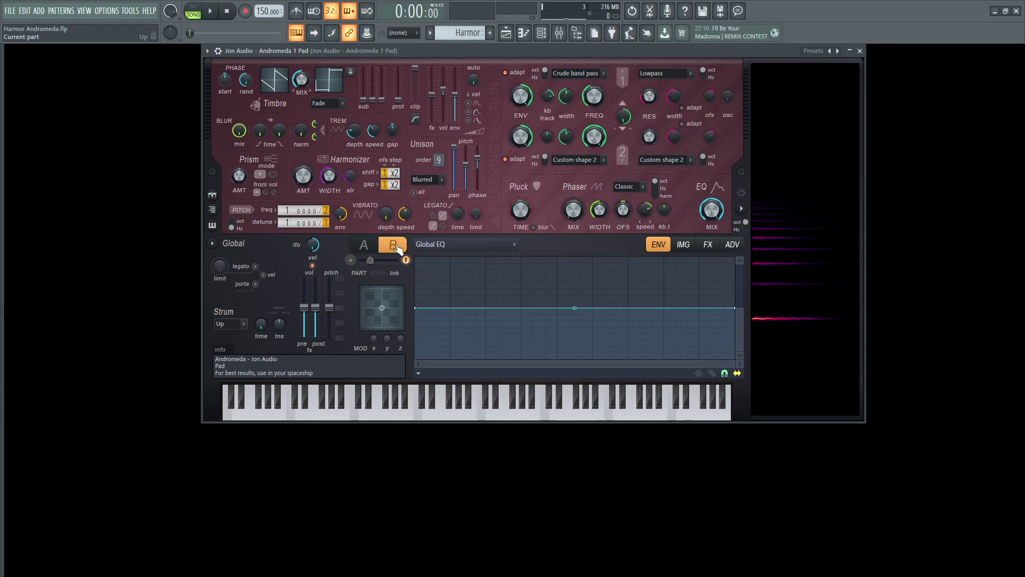
click(365, 246)
click(382, 246)
click(382, 245)
click(373, 246)
click(366, 245)
click(391, 244)
click(366, 246)
click(390, 247)
Step: Audition the pad while toggling parts A and B, ending on B, then play a note with Z
key(space)
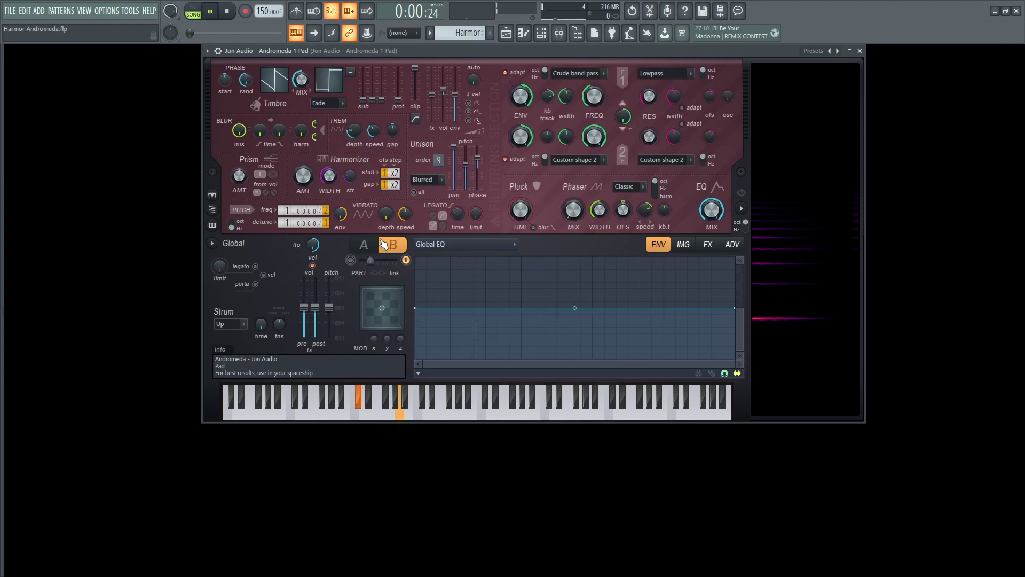
click(365, 245)
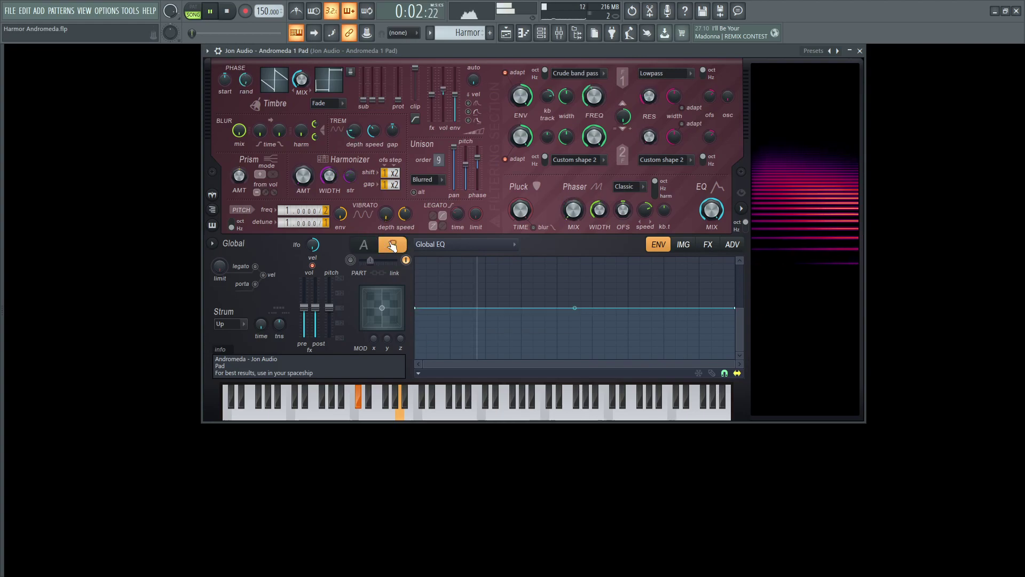
click(391, 245)
key(space)
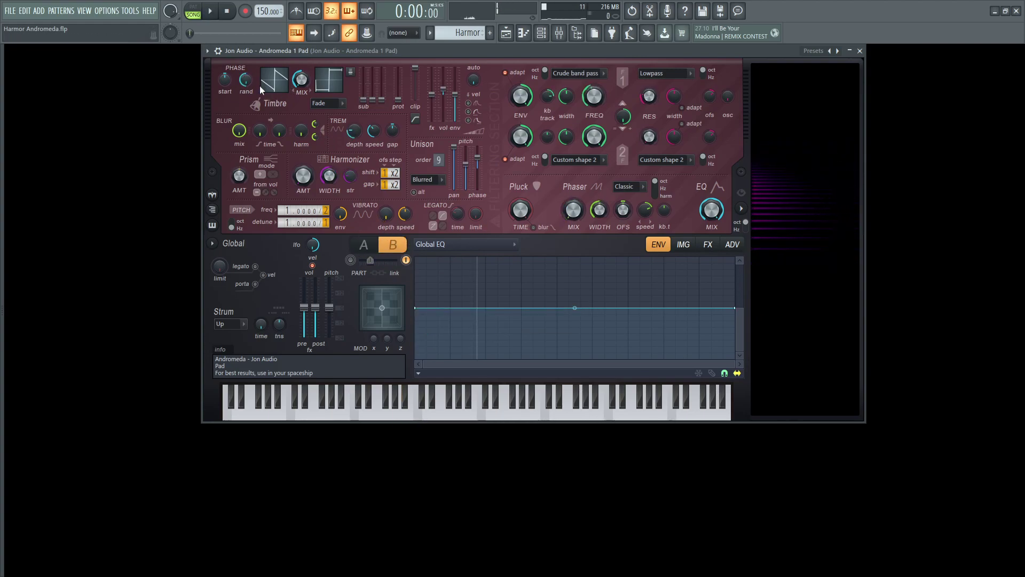
click(364, 246)
click(390, 246)
click(364, 246)
click(390, 247)
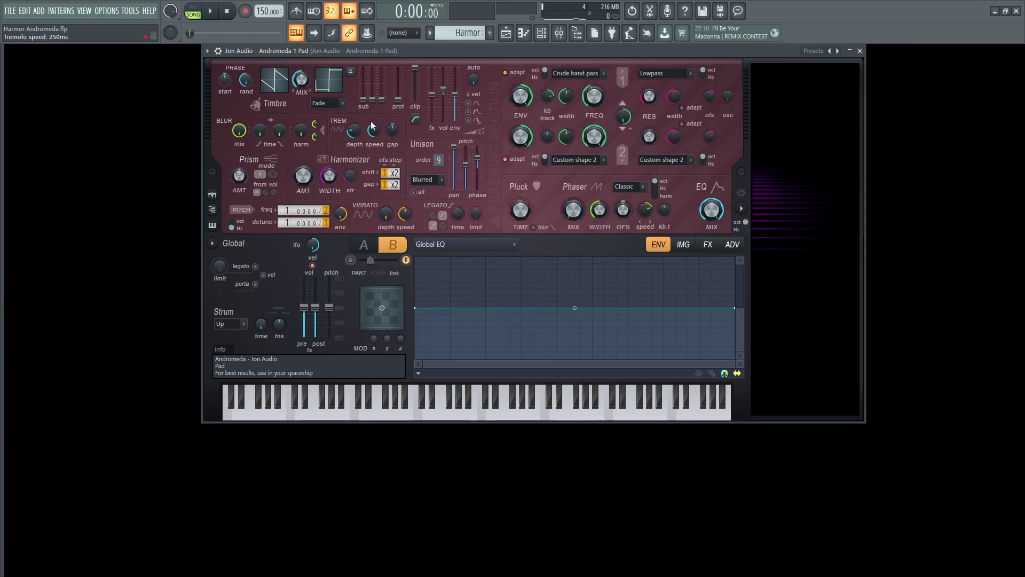
key(space)
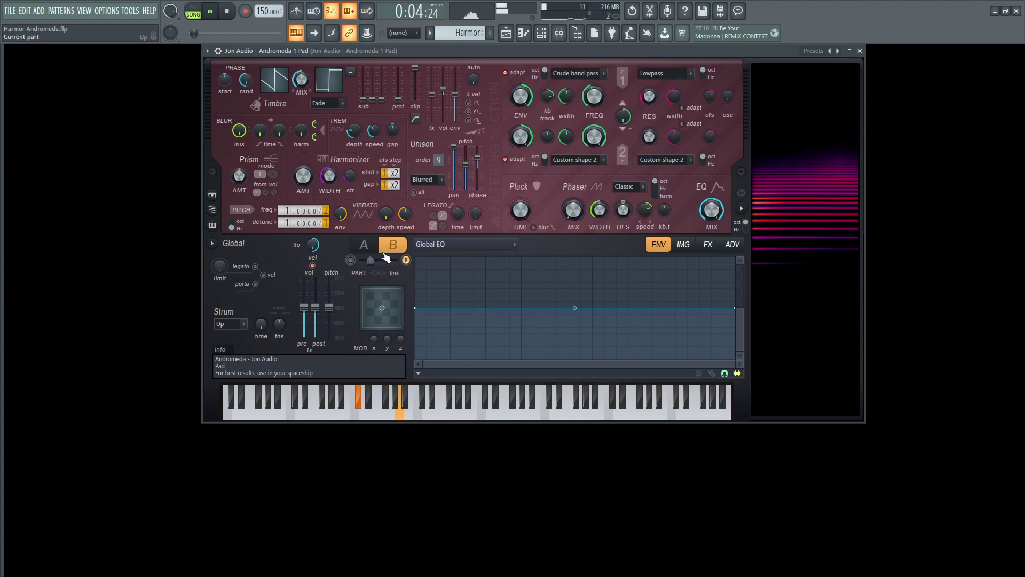
key(space)
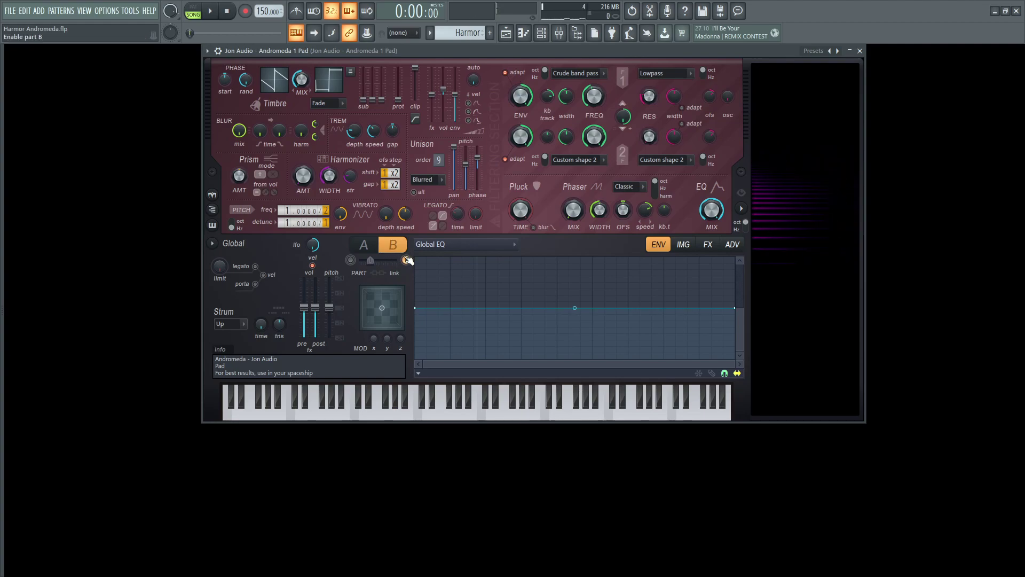
key(z)
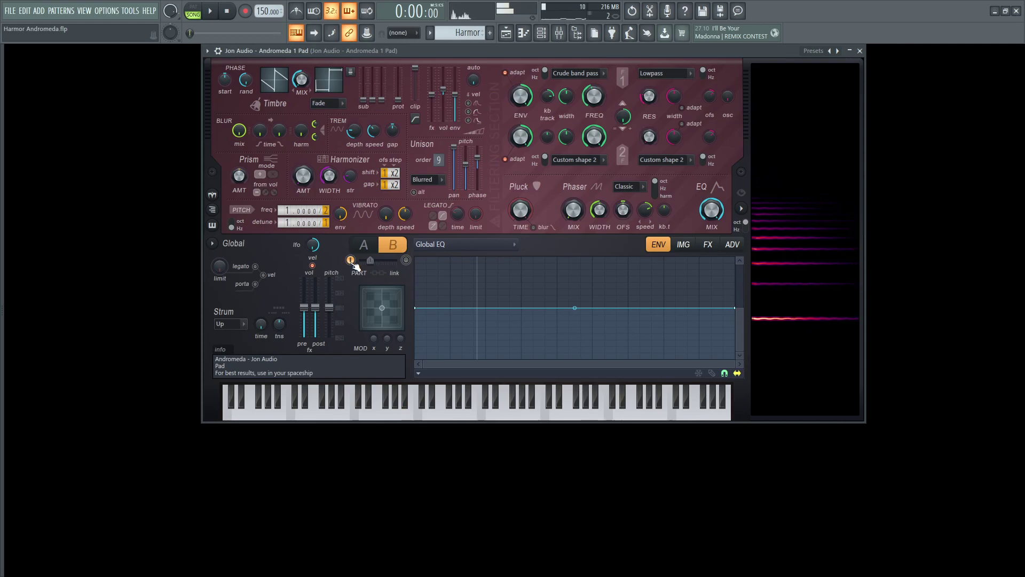
Step: Play the pad and compare parts A and B during playback
click(407, 261)
key(space)
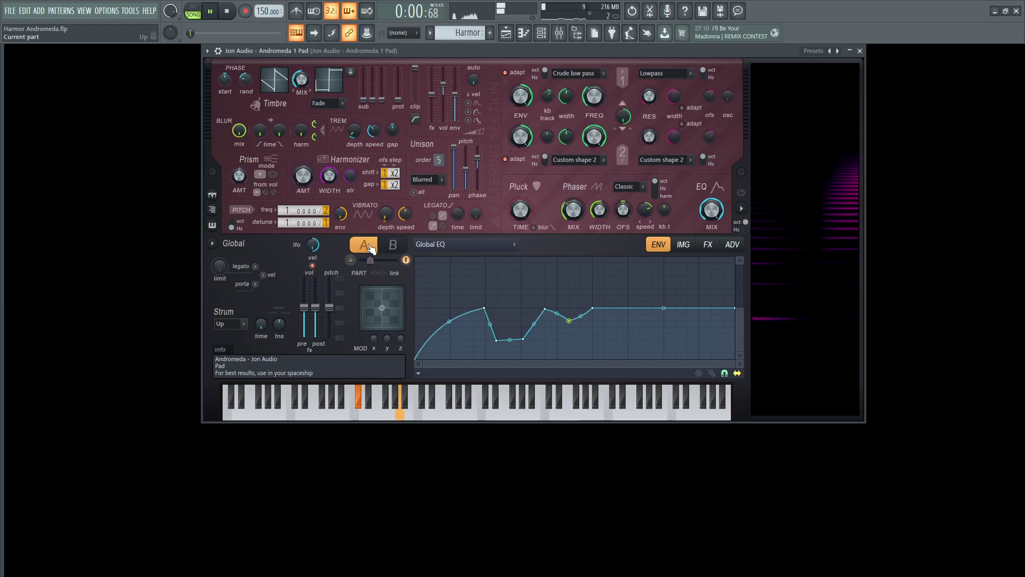
key(space)
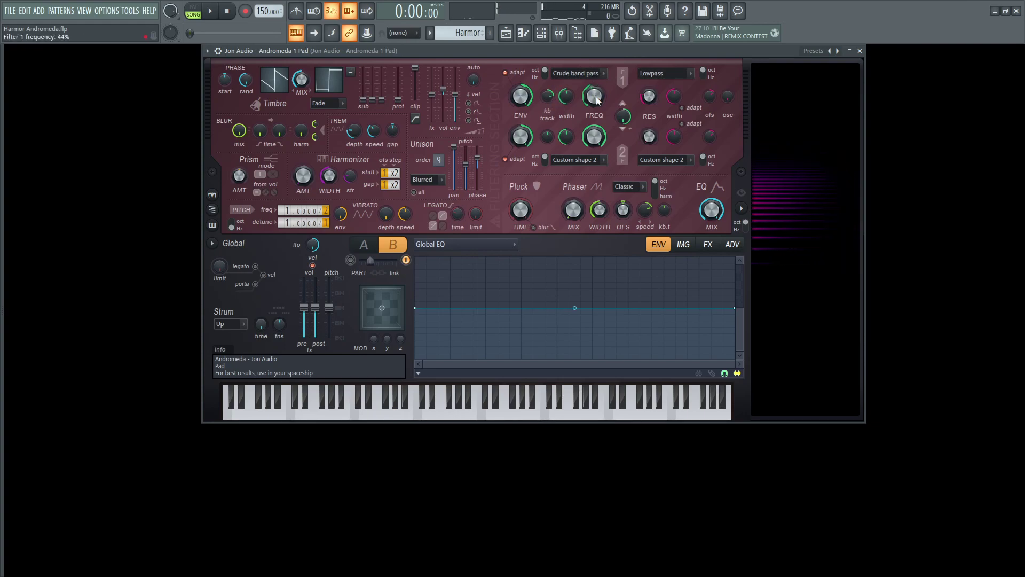
key(space)
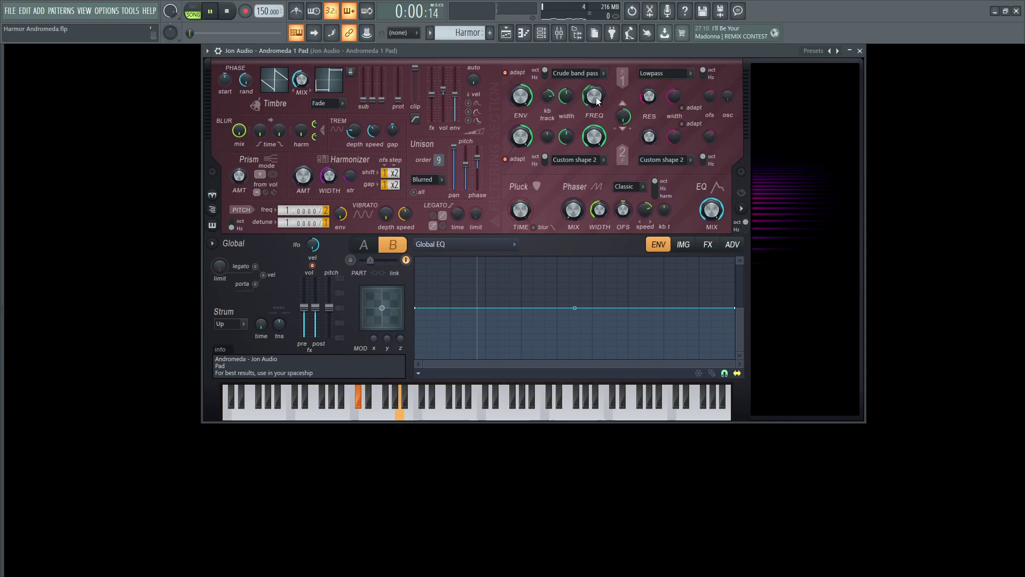
click(374, 245)
click(391, 245)
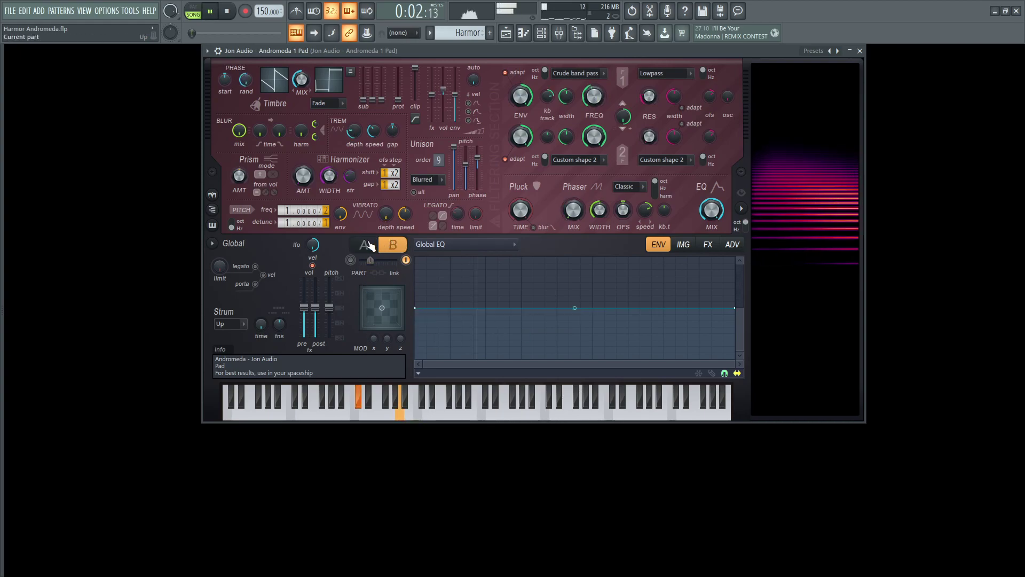
key(space)
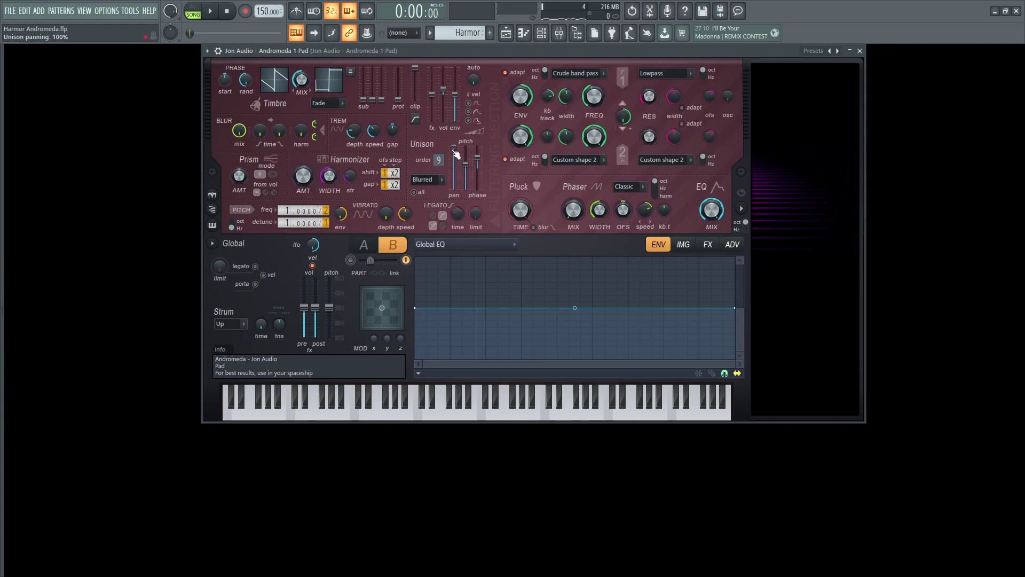
Step: Toggle parts again while playing, settle on part B, and open the envelope target list
key(space)
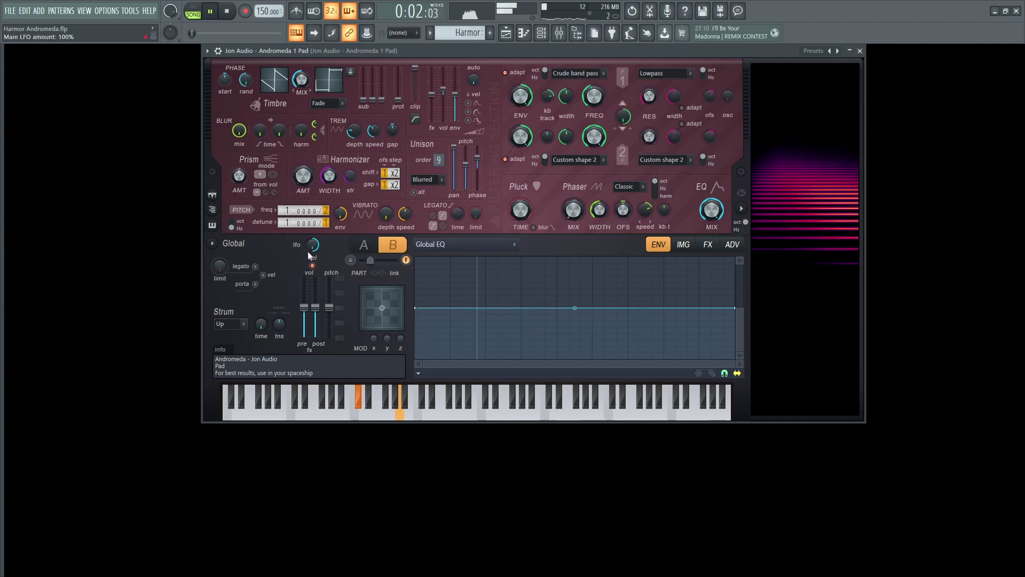
click(368, 245)
click(369, 245)
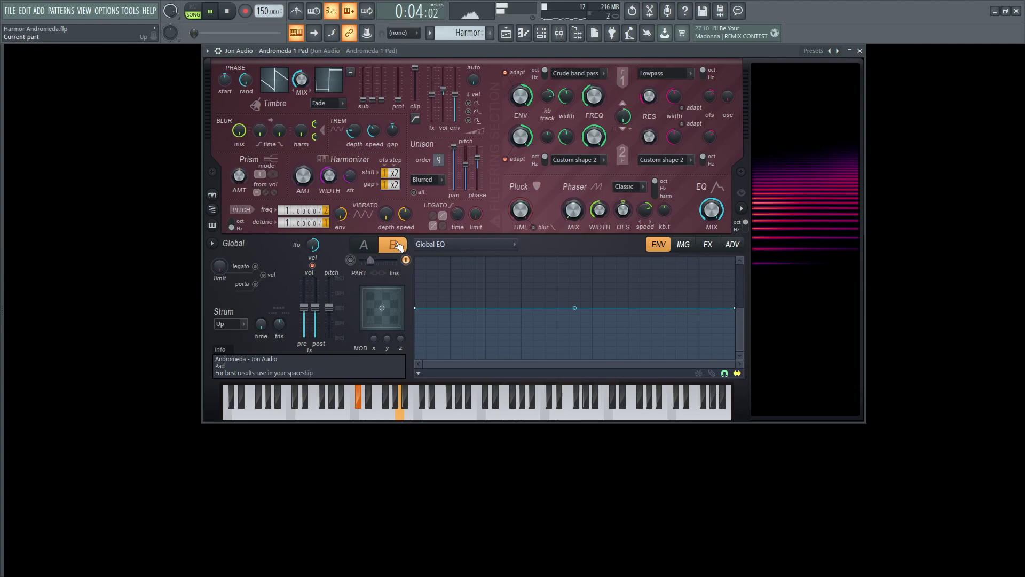
click(369, 245)
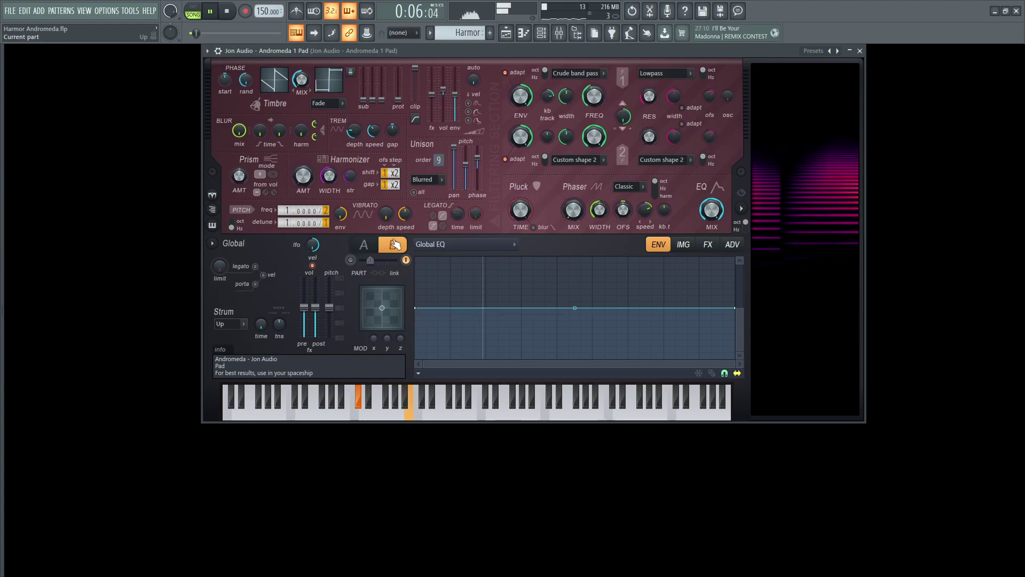
key(space)
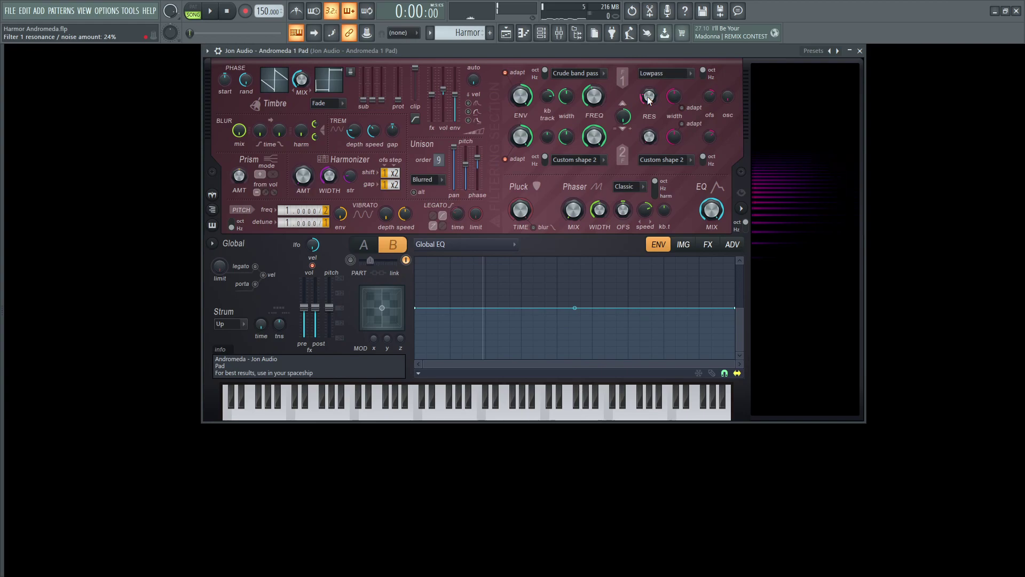
key(space)
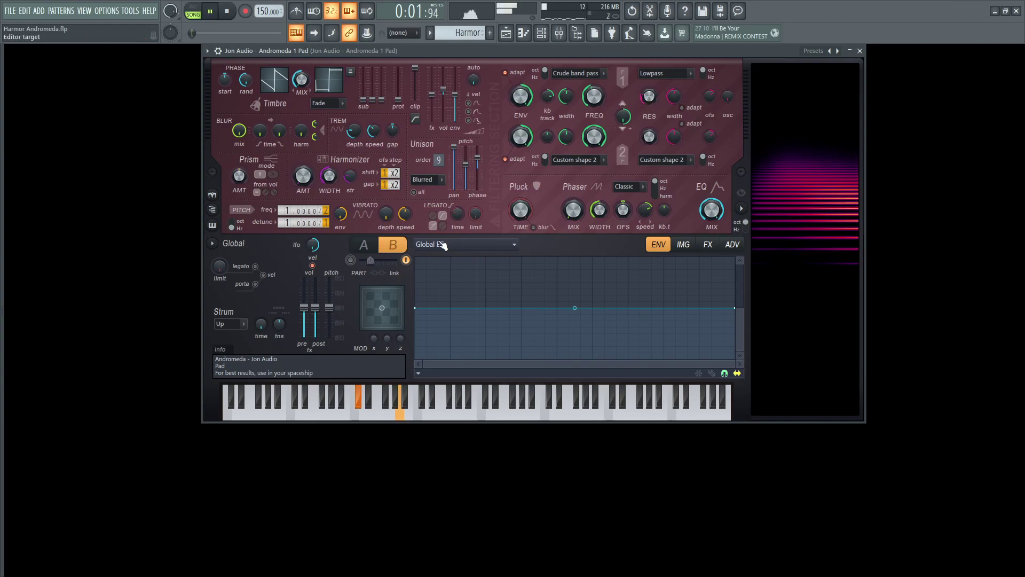
click(443, 244)
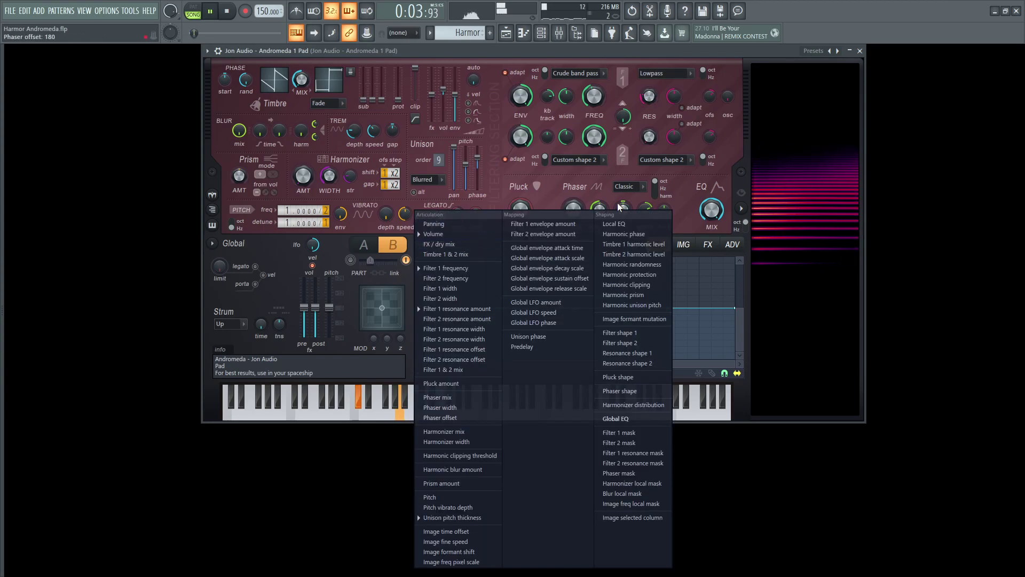
Step: Stop playback and set the envelope target to Volume
key(Escape)
key(space)
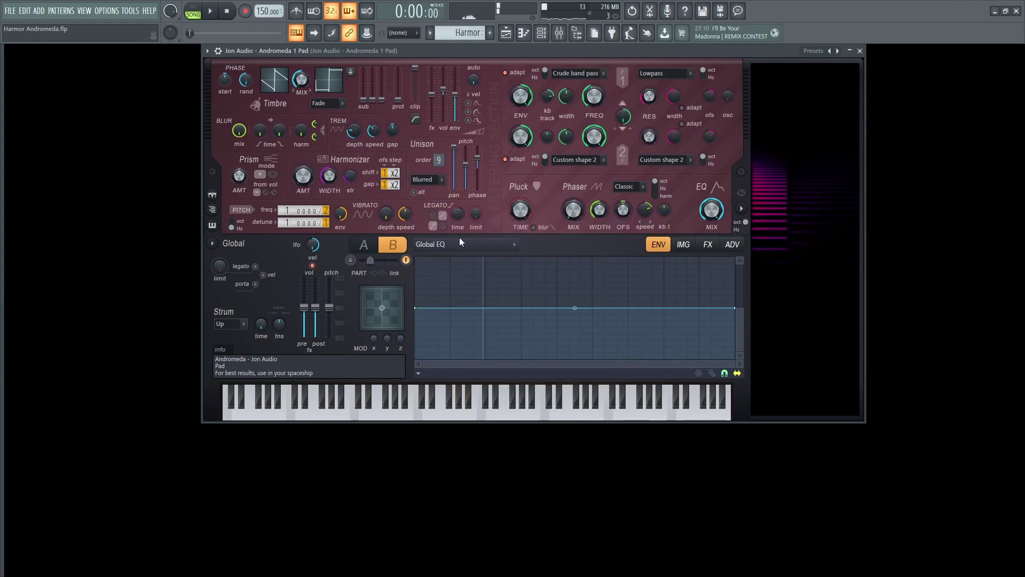
click(460, 240)
click(440, 235)
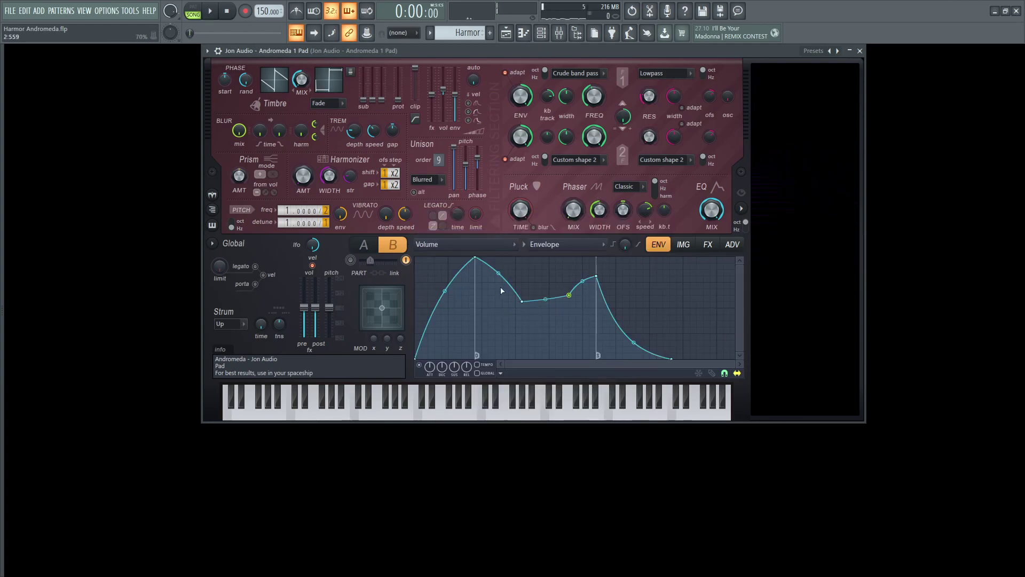
Step: Compare part A and B volume envelopes, leave part B shown, play, and reopen the target list
click(362, 244)
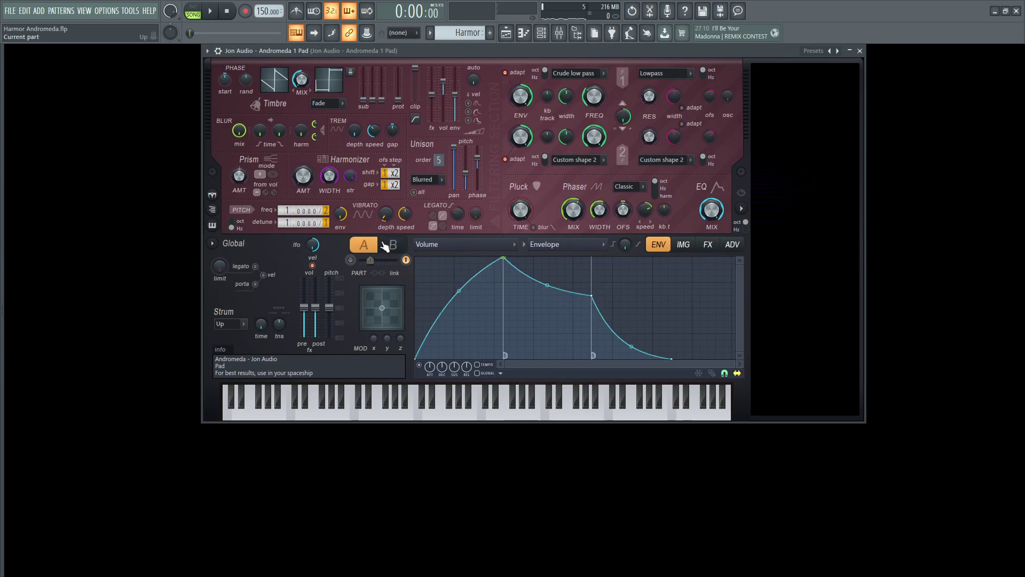
click(386, 245)
click(368, 246)
click(385, 245)
click(375, 246)
click(395, 246)
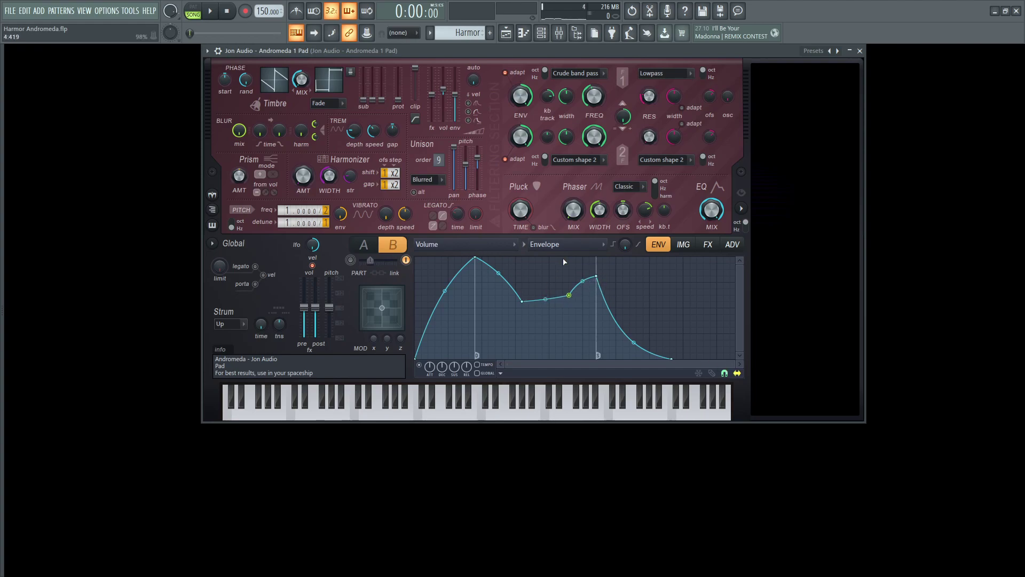
key(space)
click(418, 245)
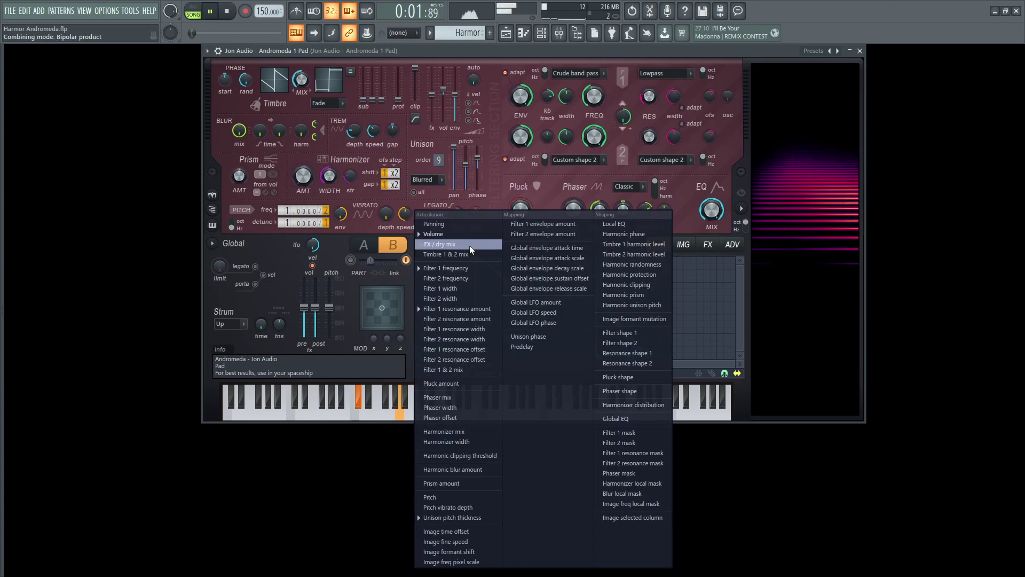
Step: Show the Filter 1 frequency envelope and raise its end point slightly
click(469, 267)
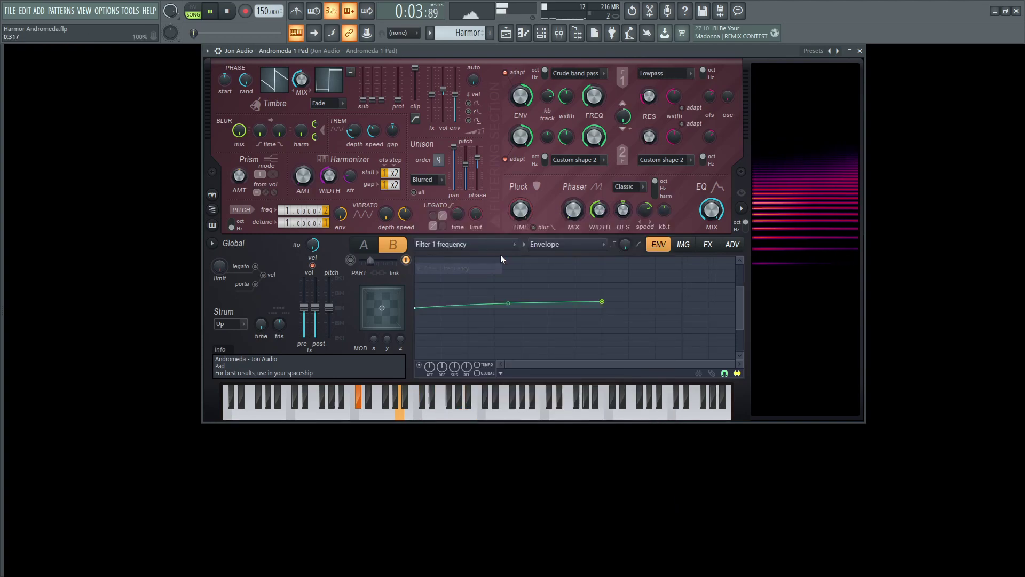
key(space)
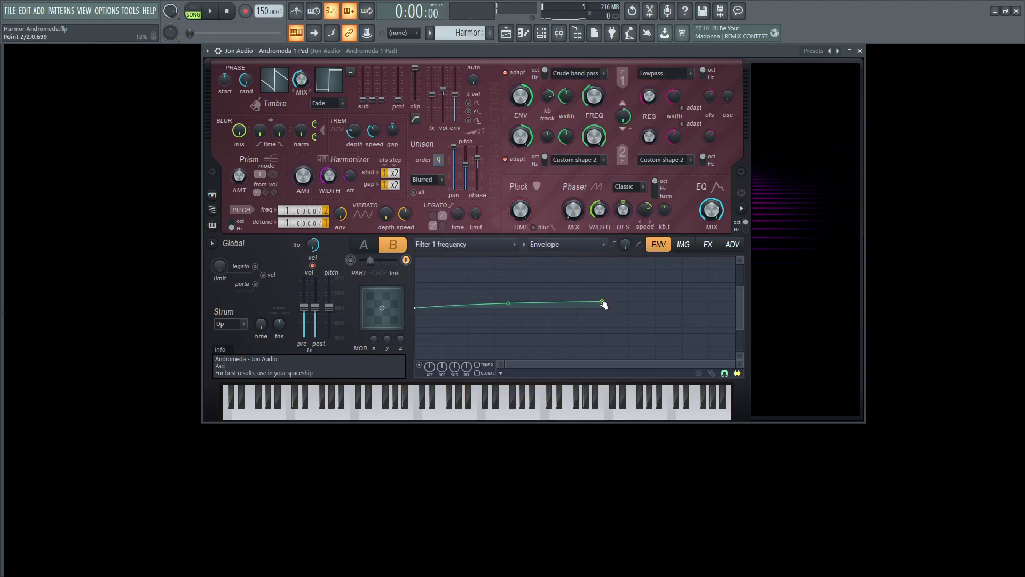
drag(601, 303, 606, 297)
Step: Switch to the Filter 1 resonance amount envelope, audition it, and reopen the target list
click(457, 245)
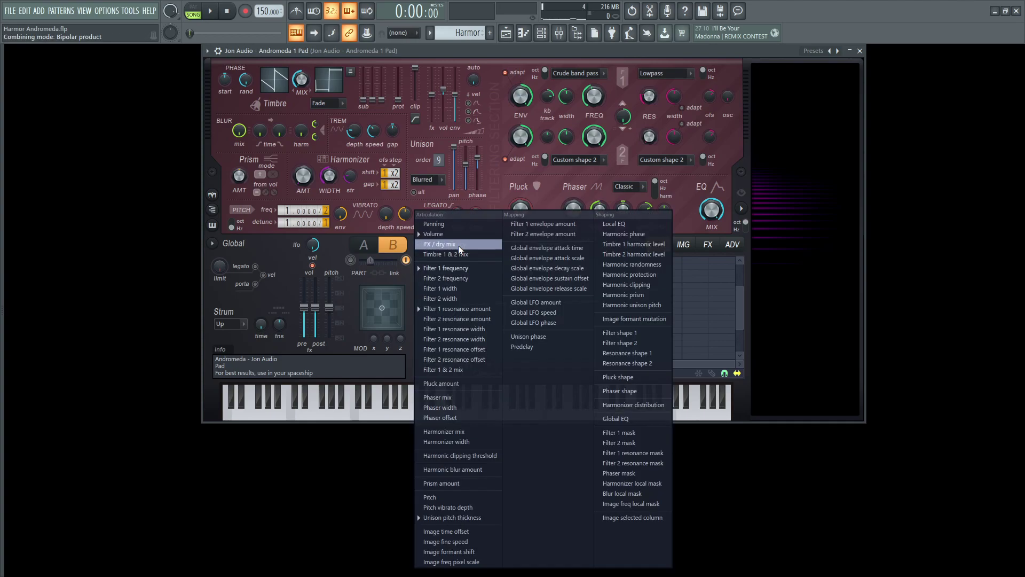
click(478, 311)
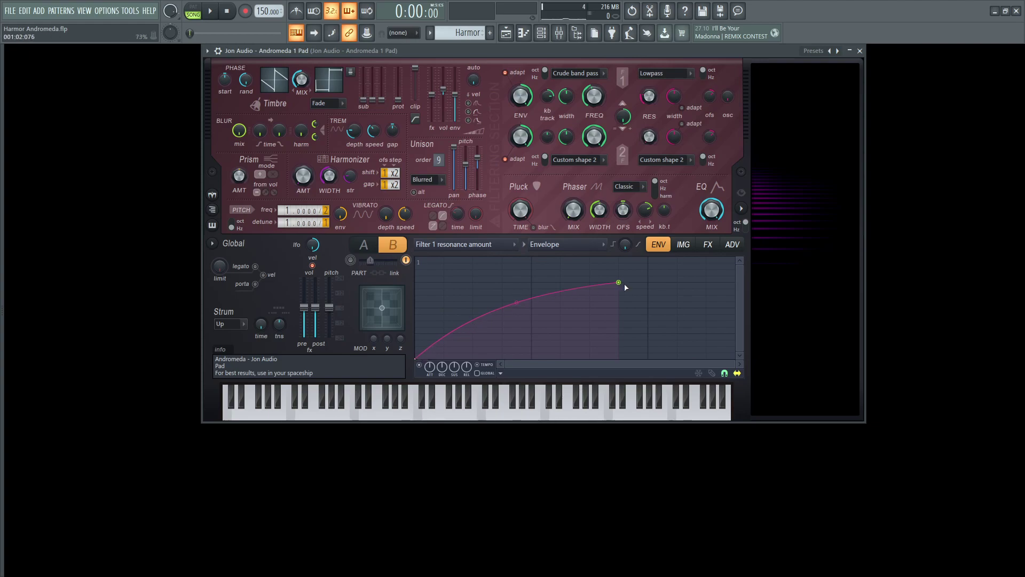
key(space)
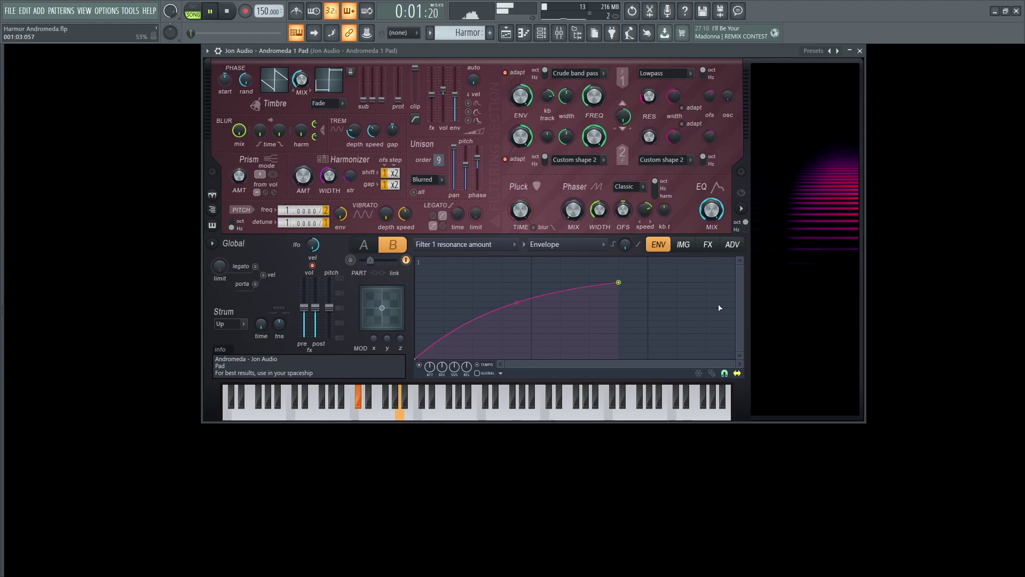
key(space)
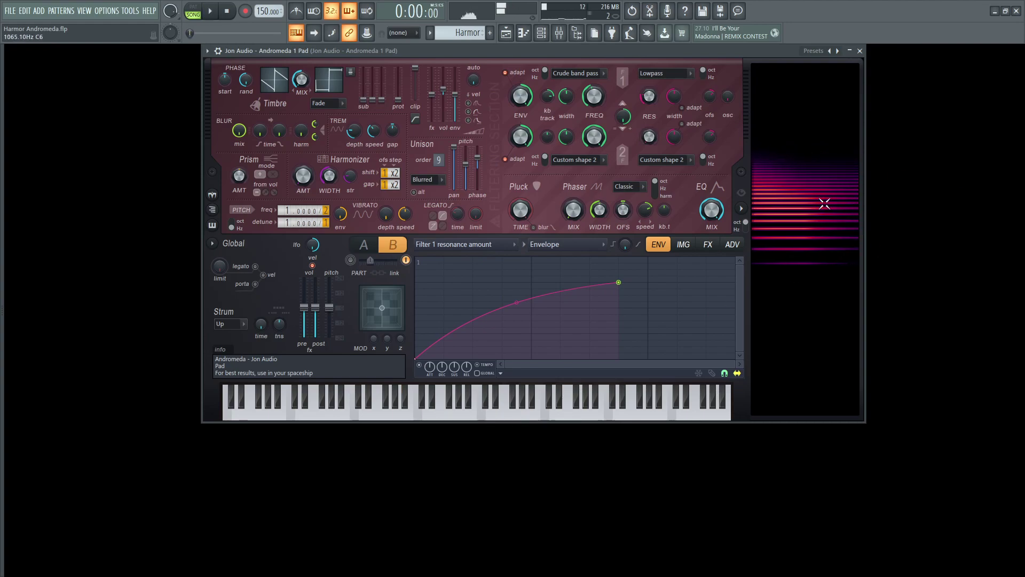
key(space)
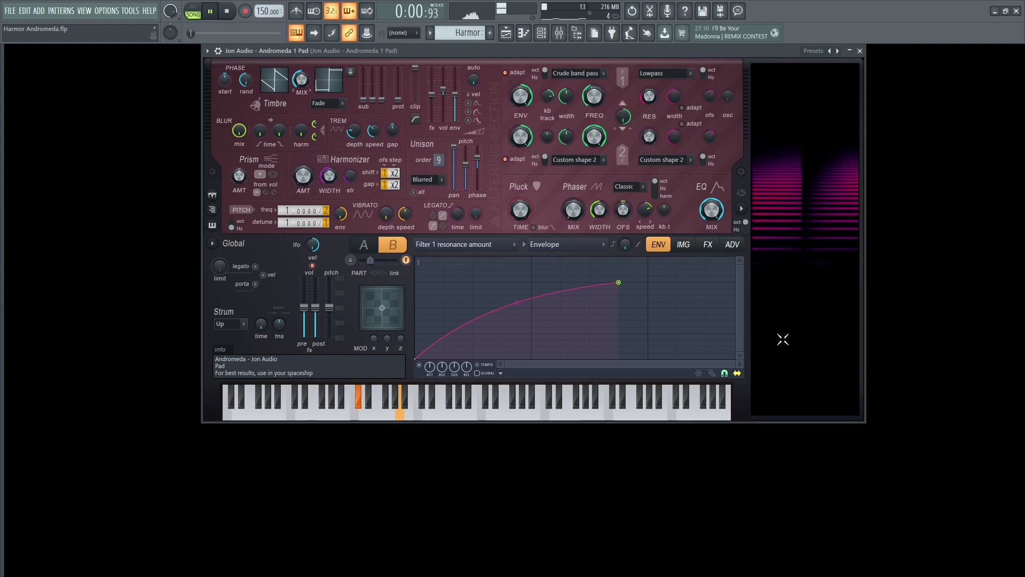
key(space)
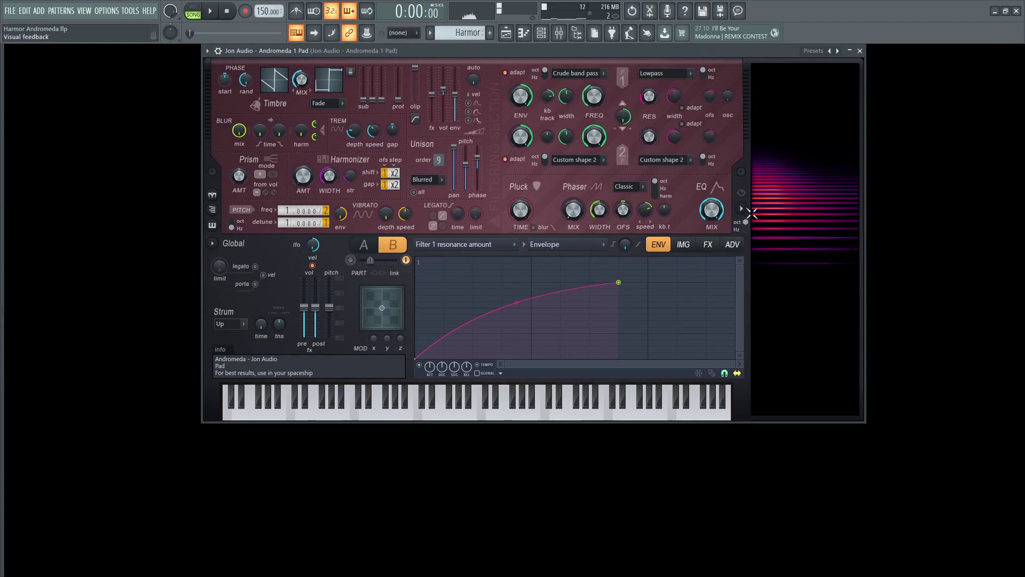
click(485, 245)
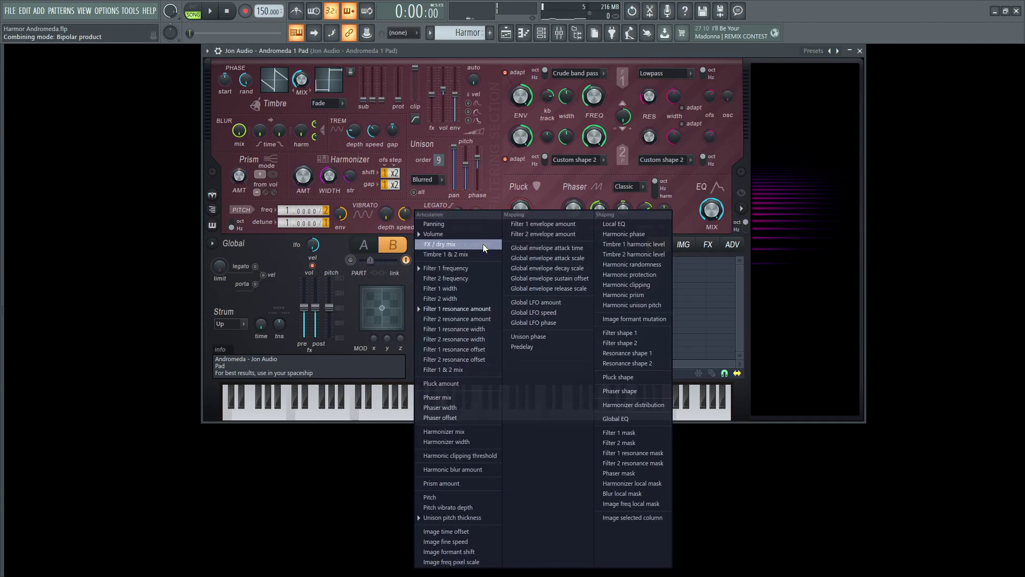
Step: Target Unison pitch thickness, audition the pad twice, and play a G#4 note with H
click(502, 516)
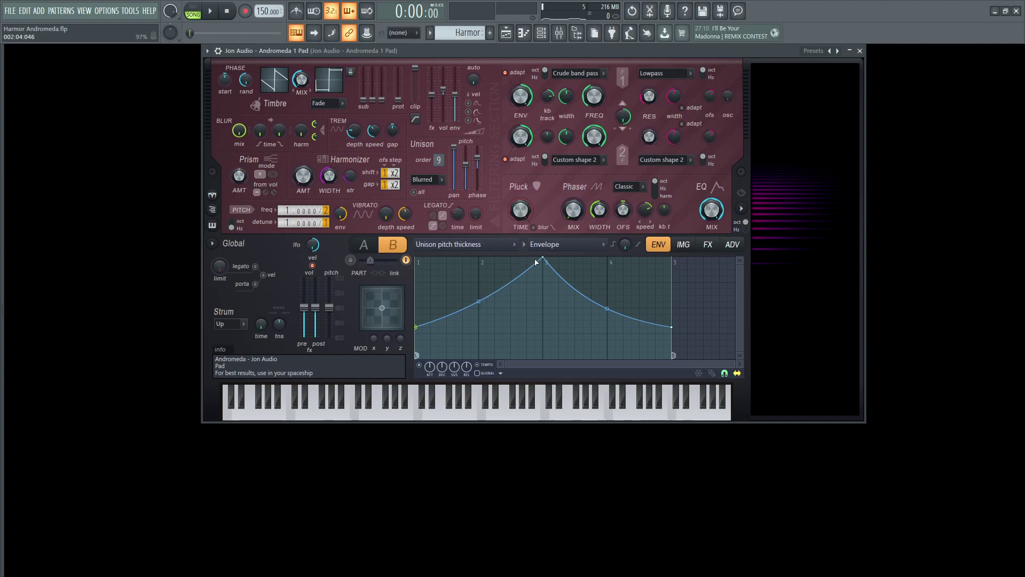
key(space)
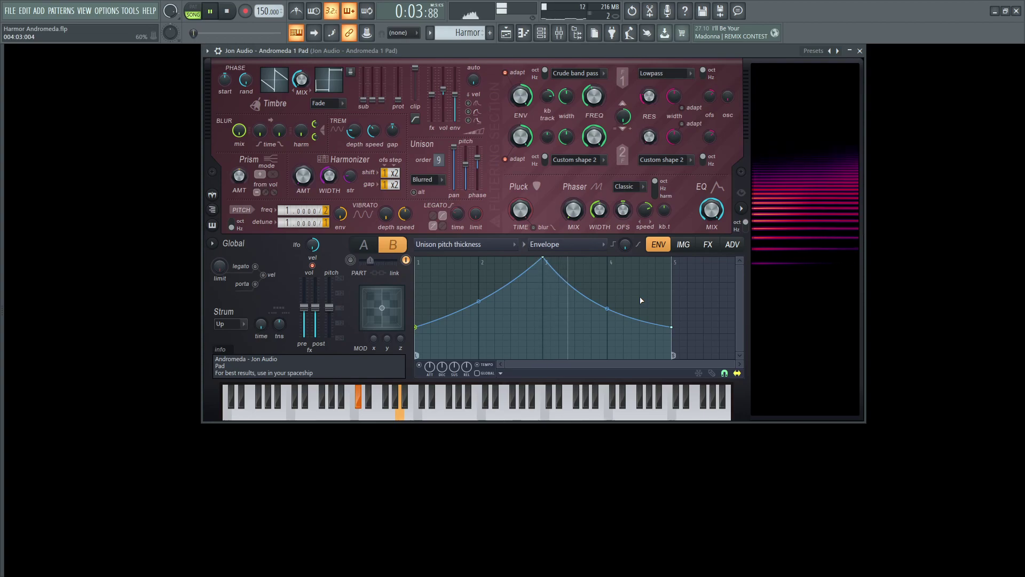
key(space)
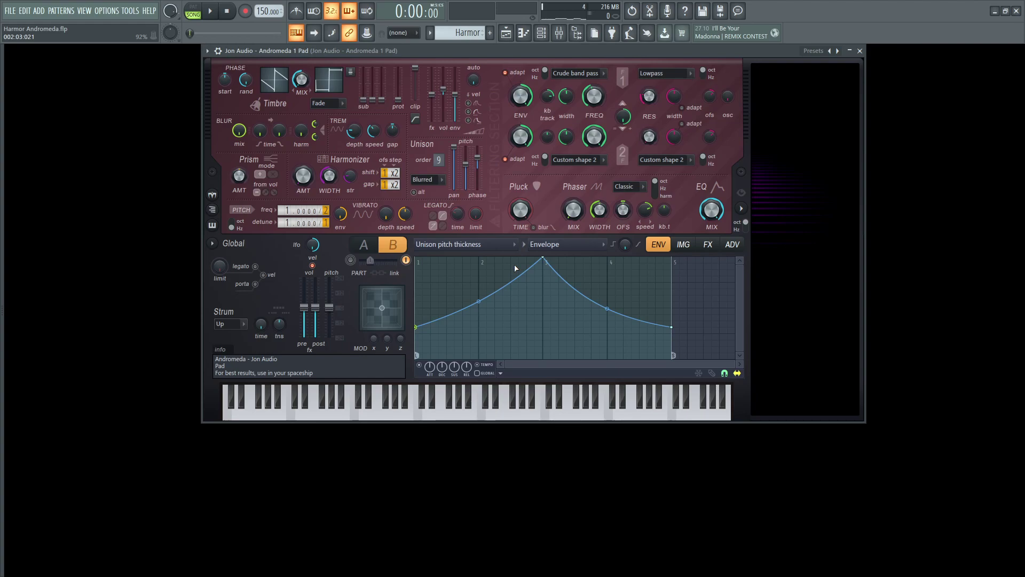
key(space)
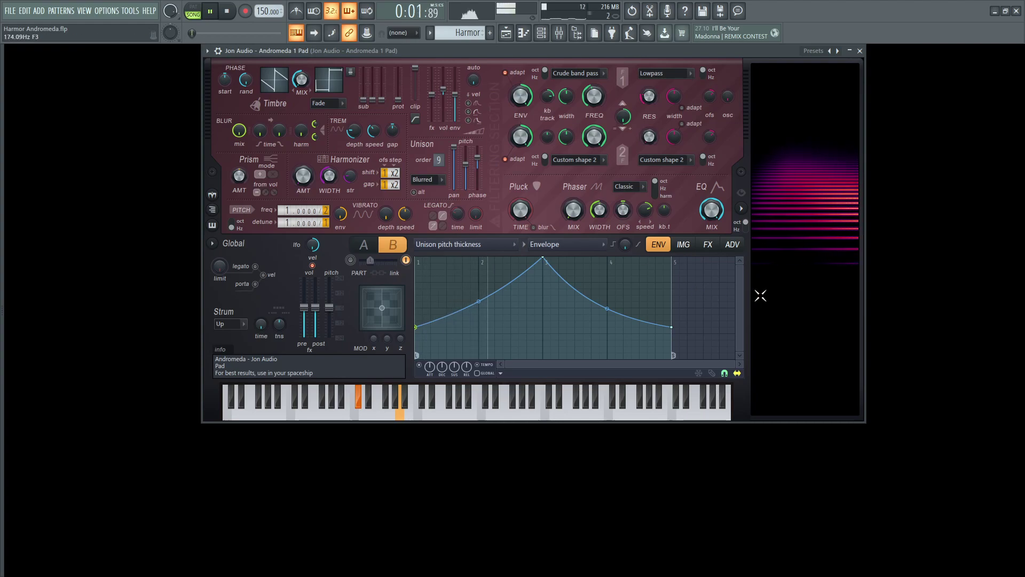
key(space)
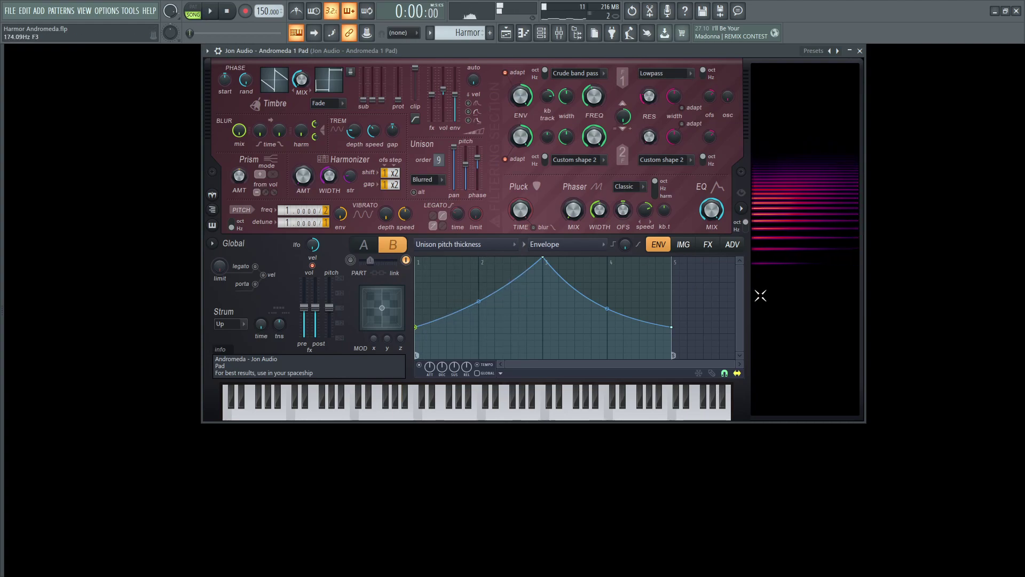
key(h)
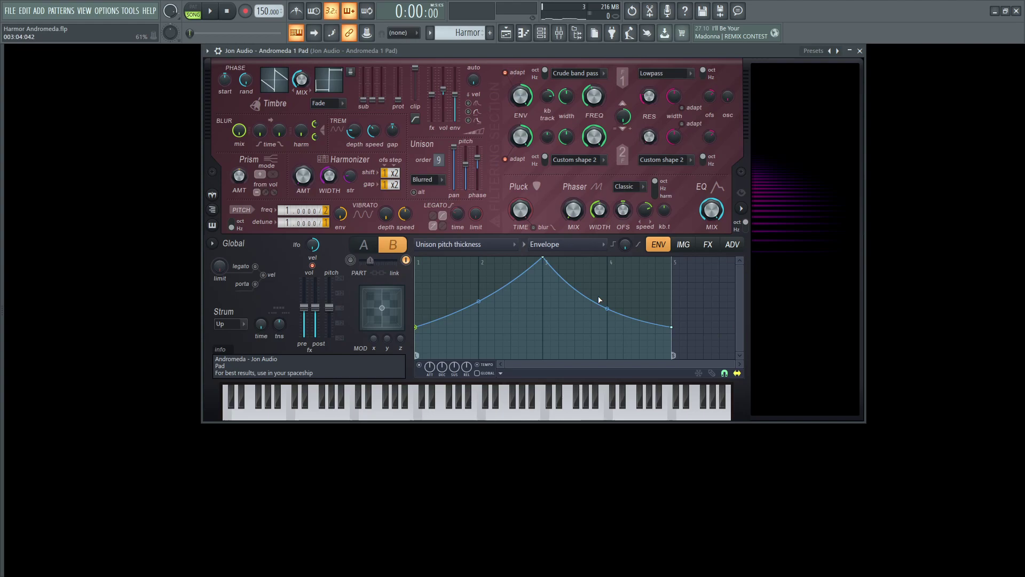
Step: Check the first and last envelope points' options without changes, then play and switch to part A
right_click(416, 326)
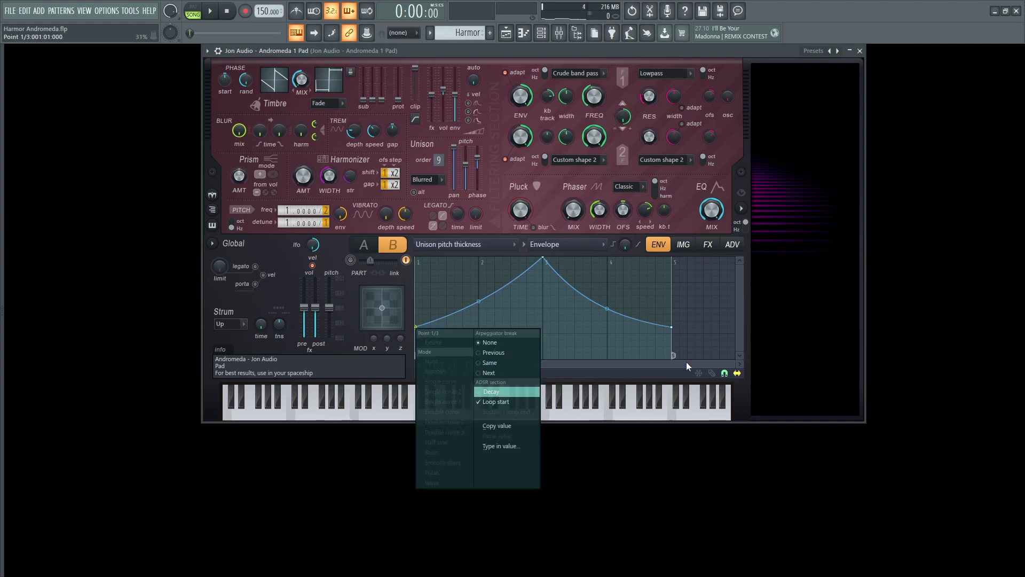
click(673, 337)
right_click(671, 328)
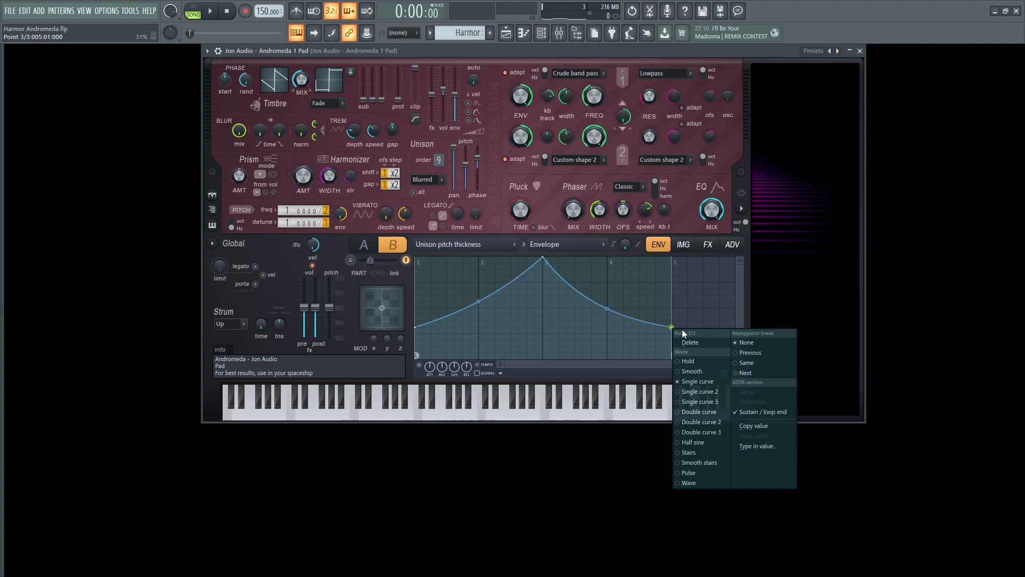
click(603, 361)
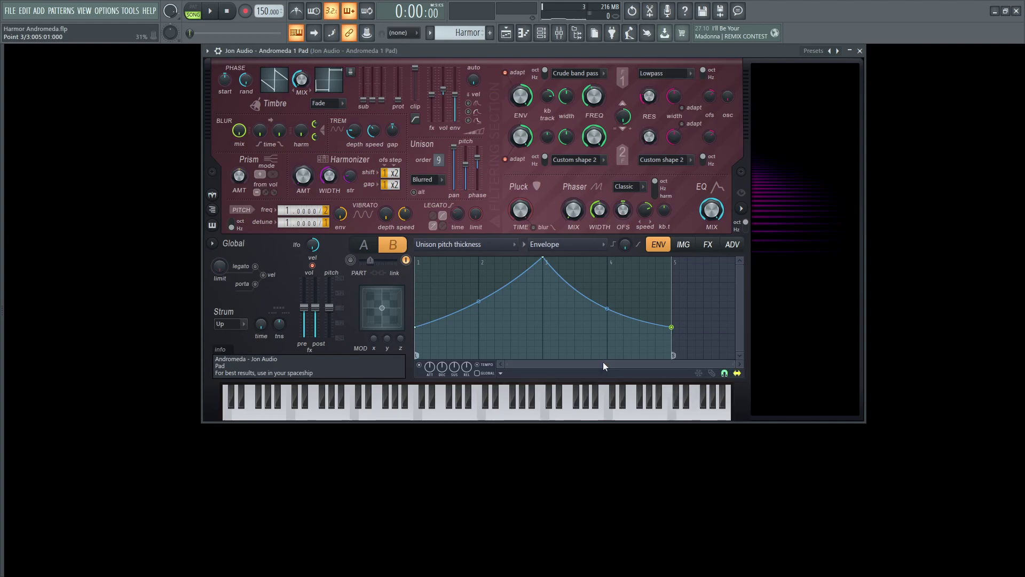
key(space)
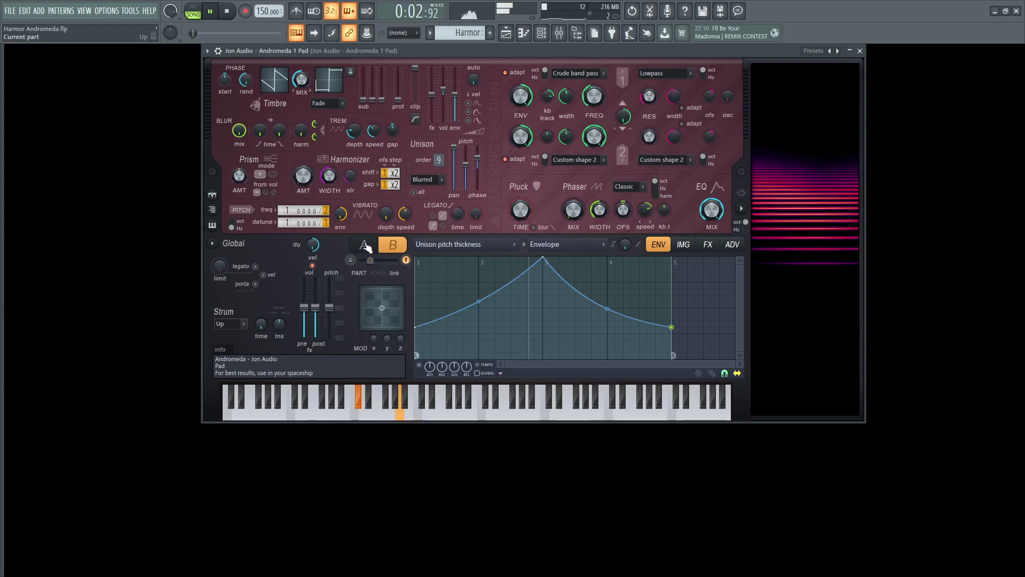
click(450, 245)
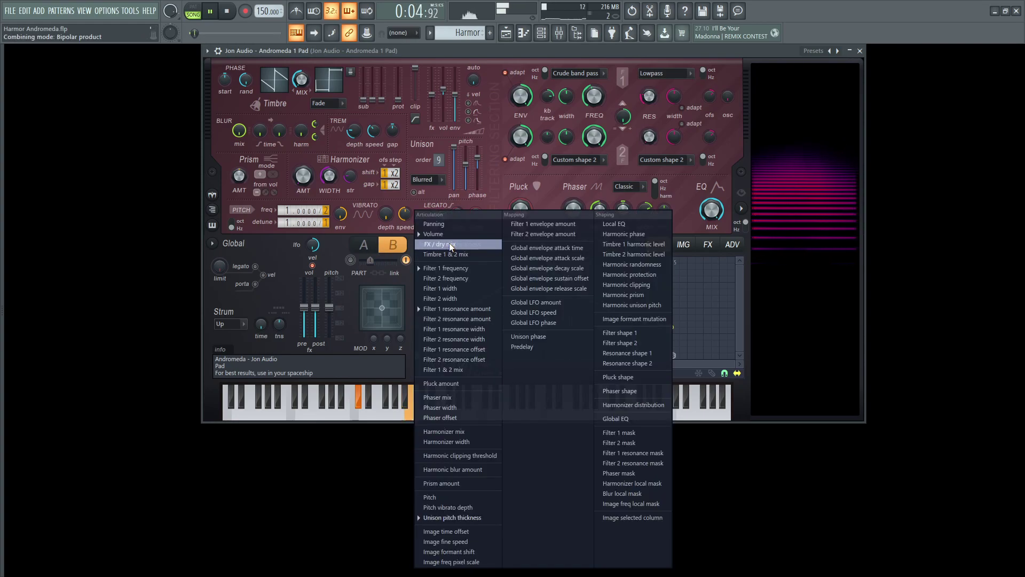
click(364, 244)
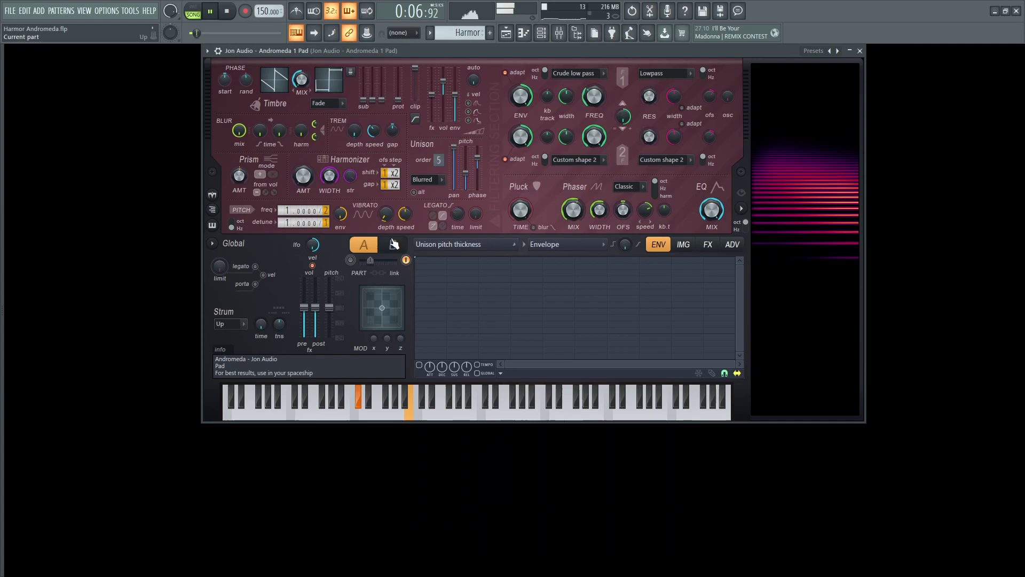
Step: Open the FX page with Softsat distortion and 60% wet reverb, and audition it
key(space)
click(708, 244)
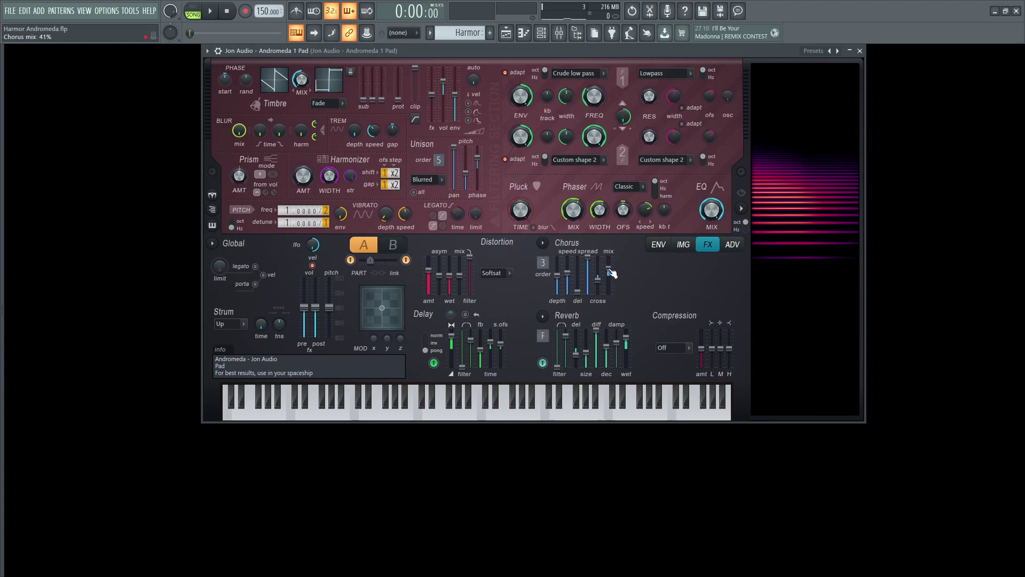
key(space)
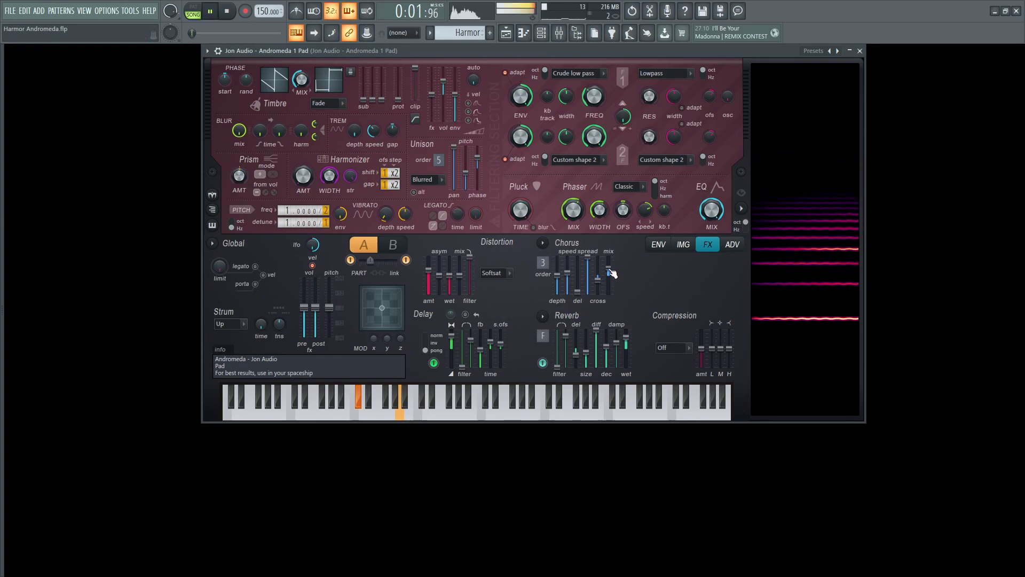
key(space)
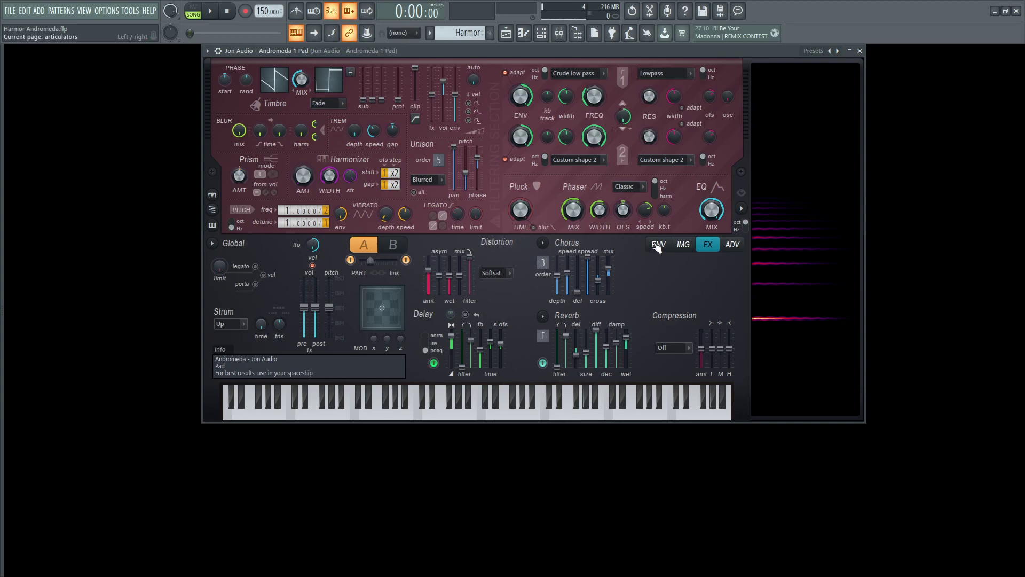
key(space)
key(F9)
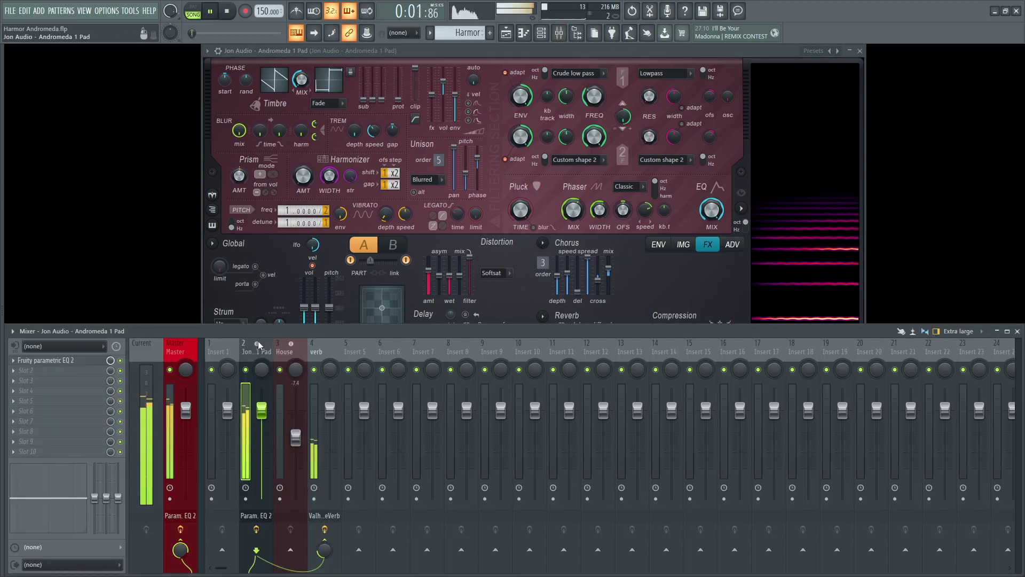
key(space)
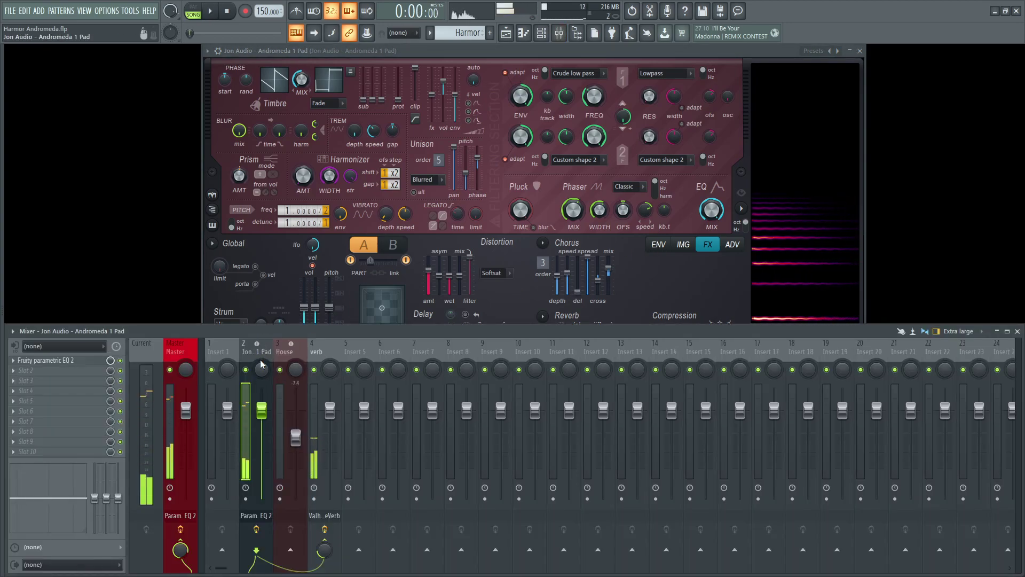
click(81, 361)
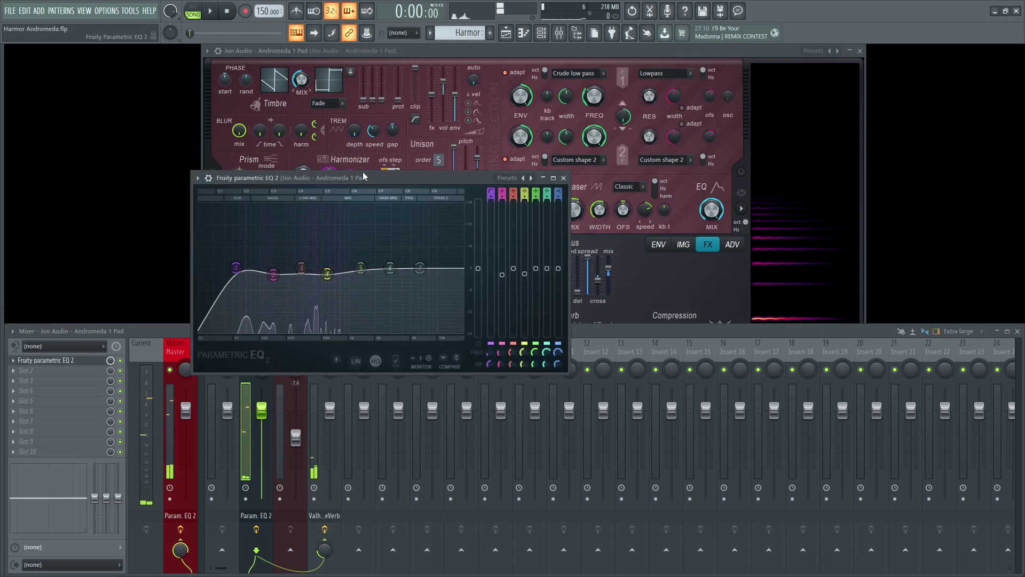
drag(347, 178, 411, 143)
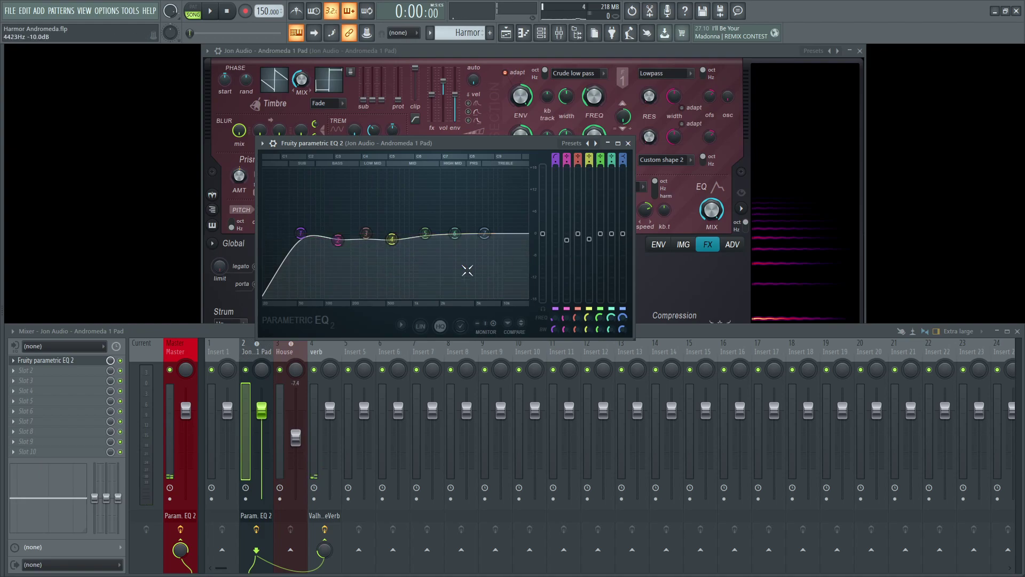
click(626, 143)
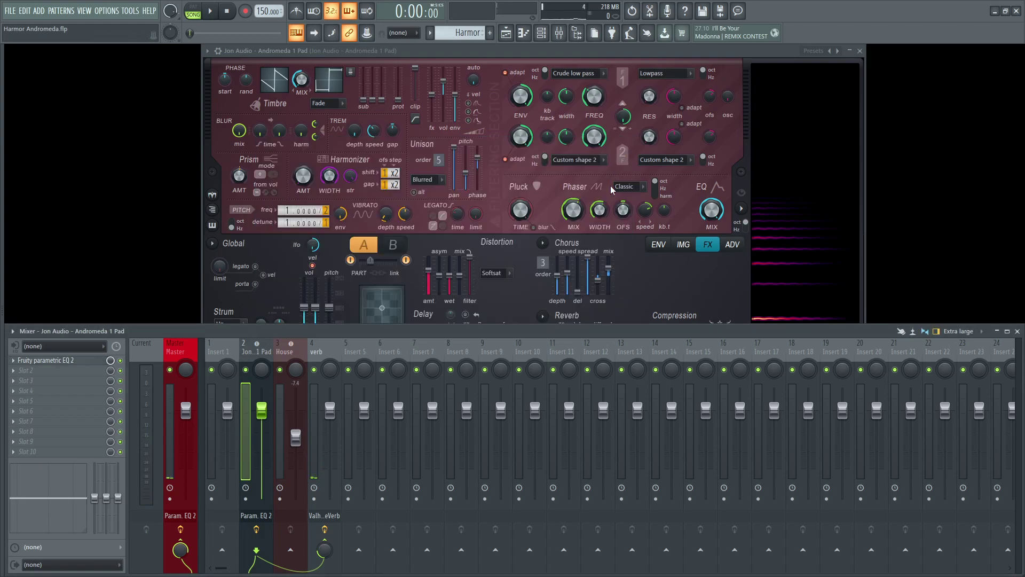
key(F9)
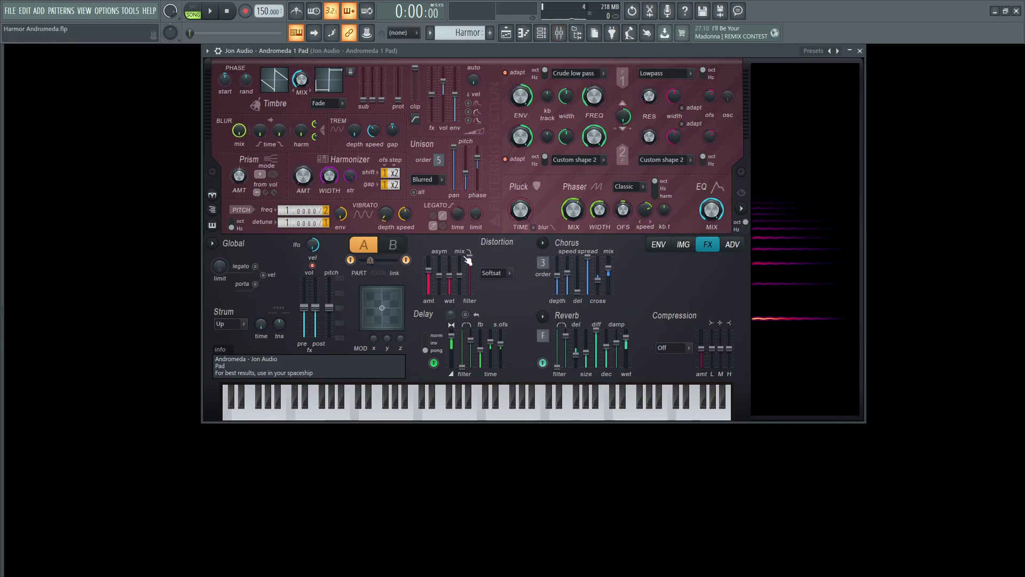
Step: Return to part A's ENV page for Unison pitch thickness and start song playback
click(660, 246)
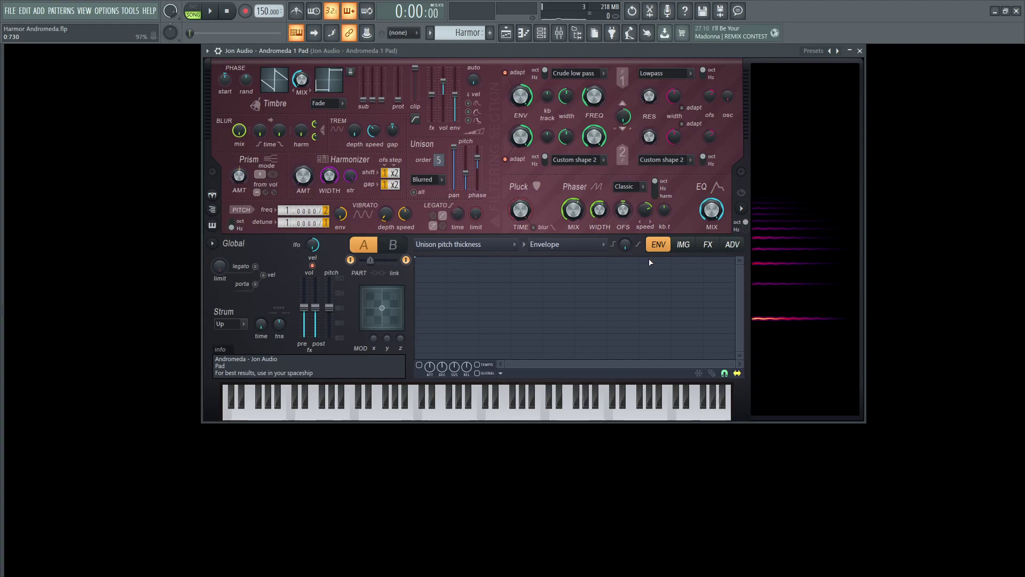
key(space)
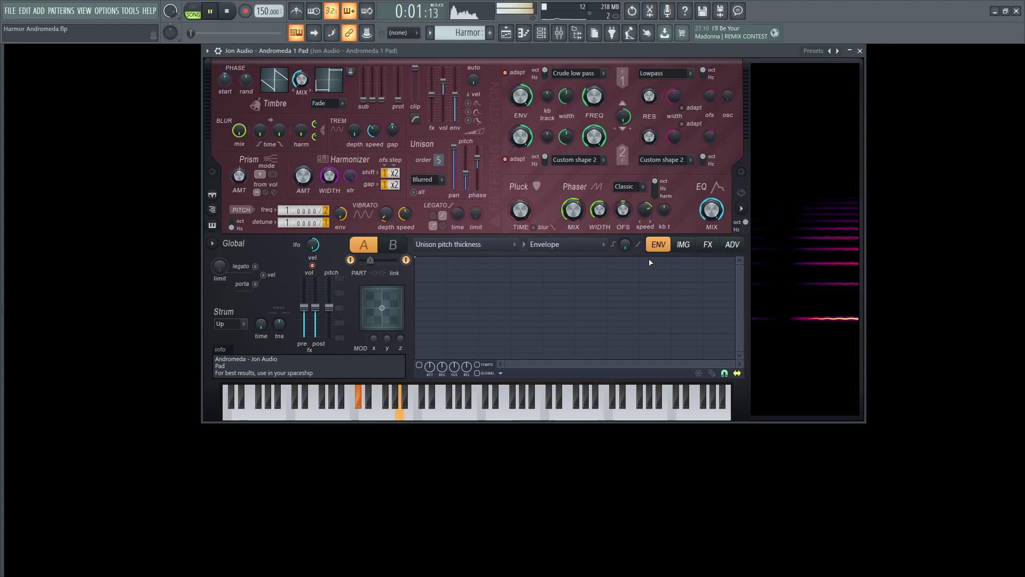